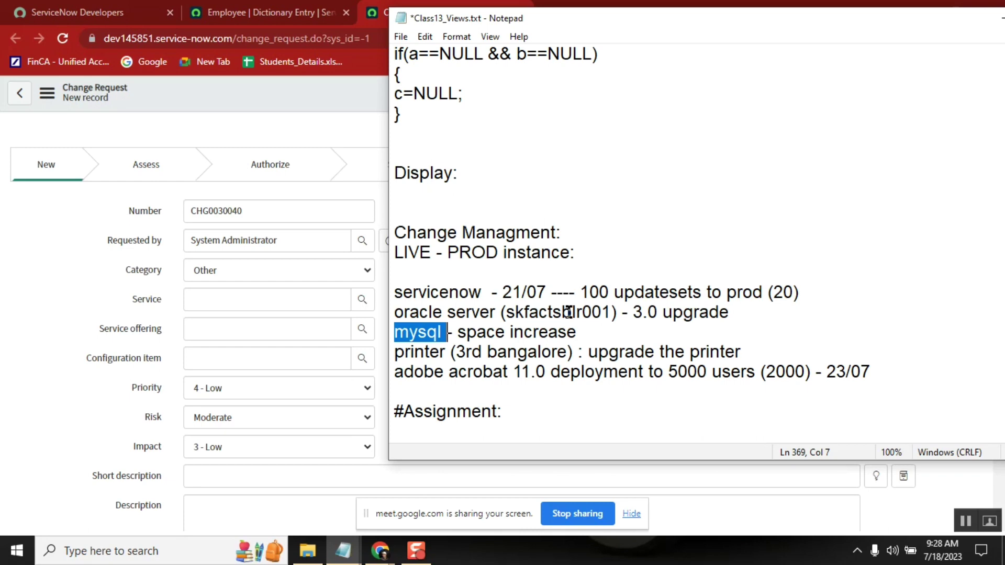
double_click(639, 312)
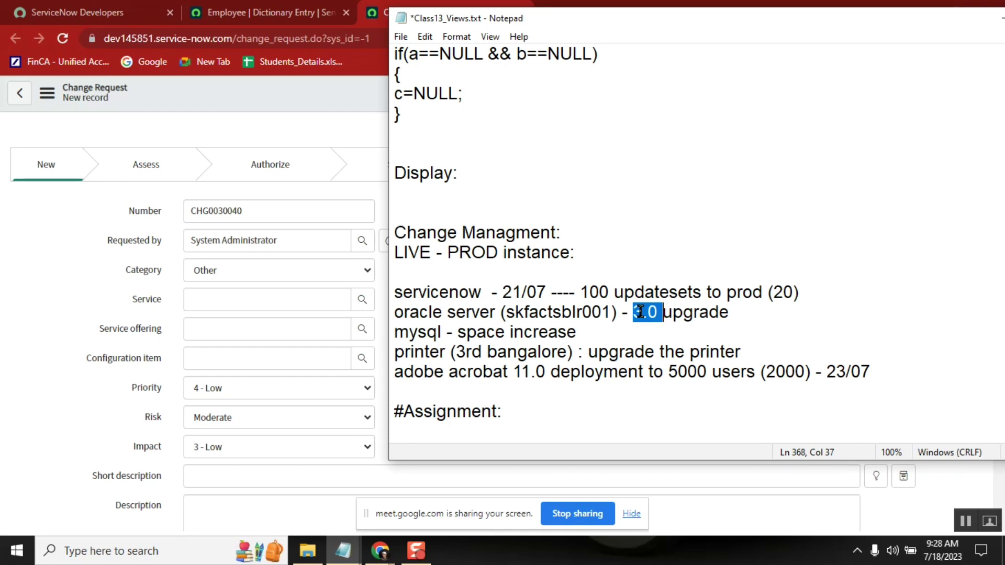
double_click(506, 313)
double_click(478, 313)
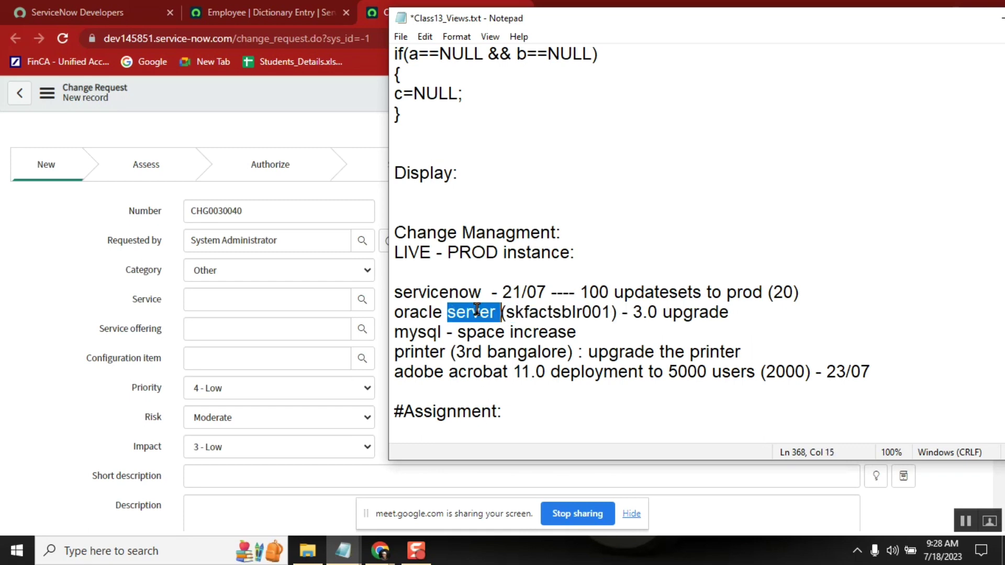
double_click(642, 311)
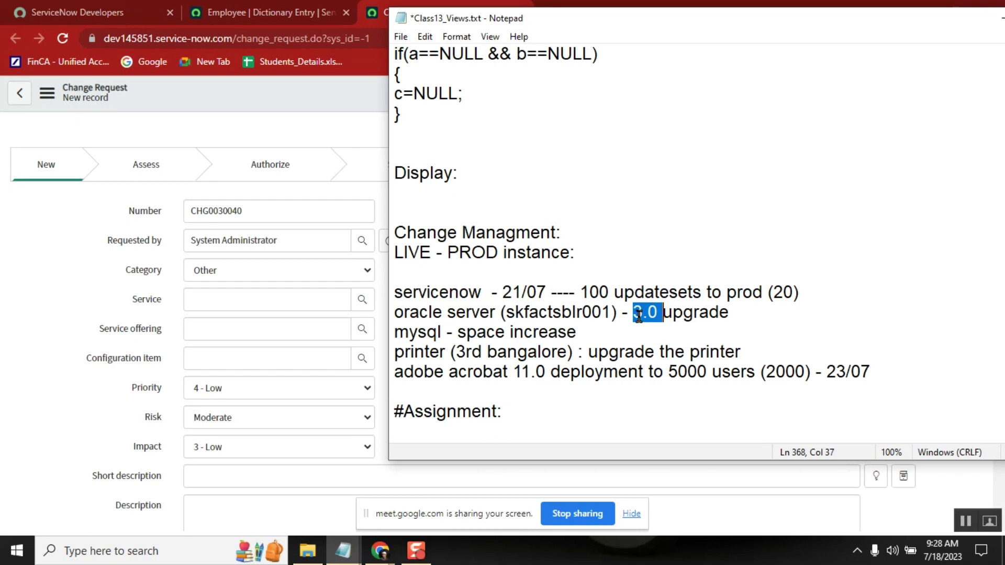
double_click(494, 314)
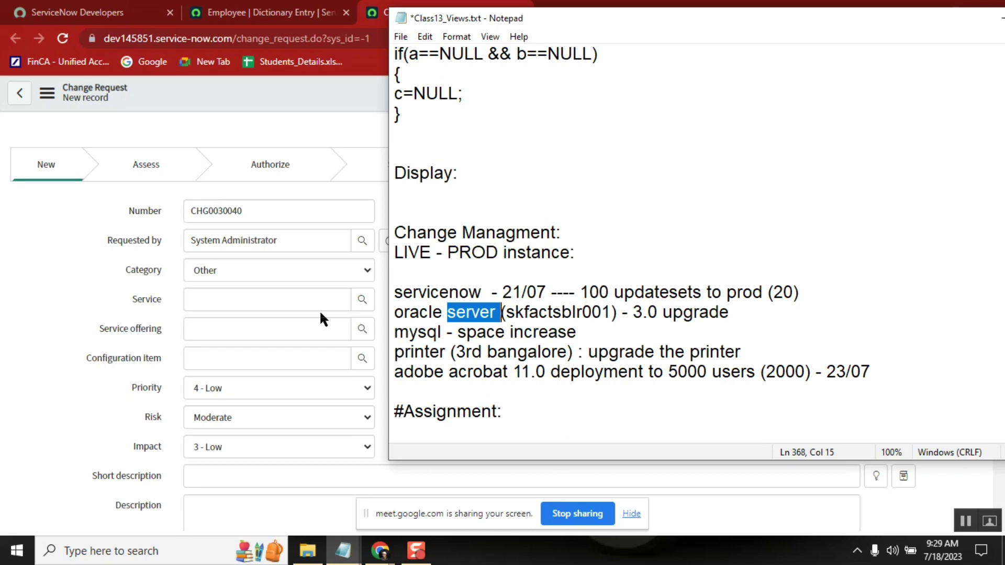
Add a line reading str000100 below the servicenow entry in the notes and copy that text
left_click(808, 287)
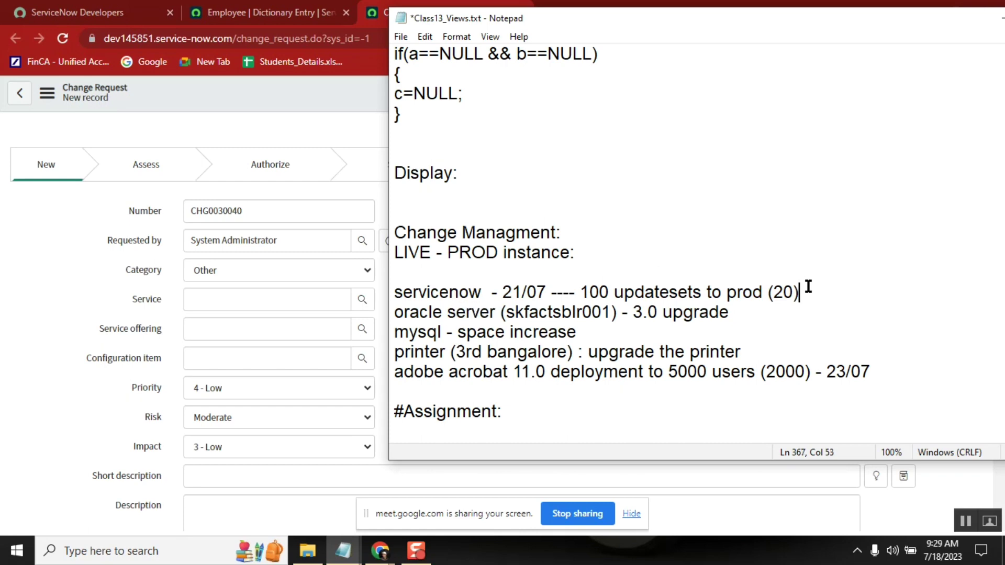
key("Return")
type("st")
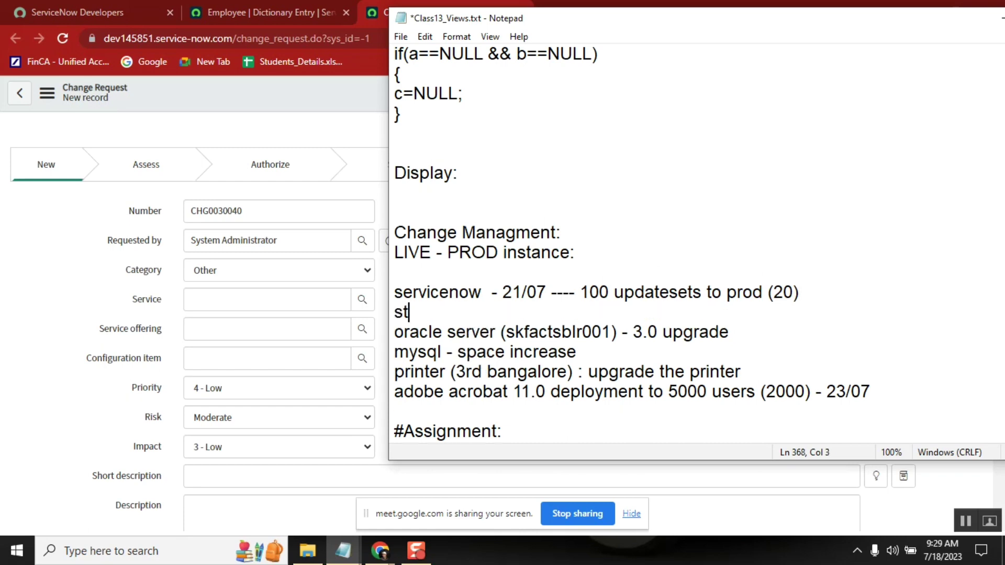
type("r000100")
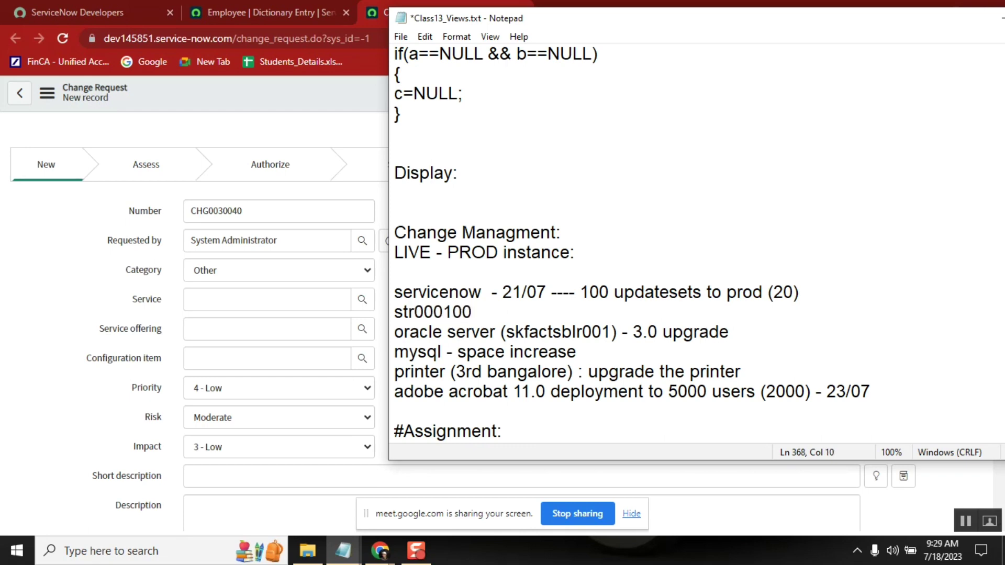
key("shift+Home")
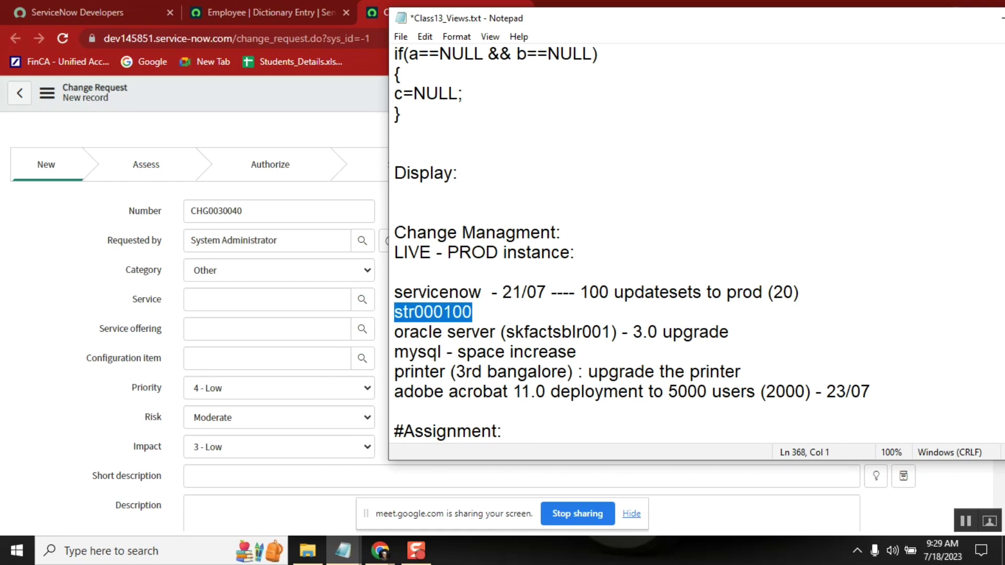
left_click(522, 305)
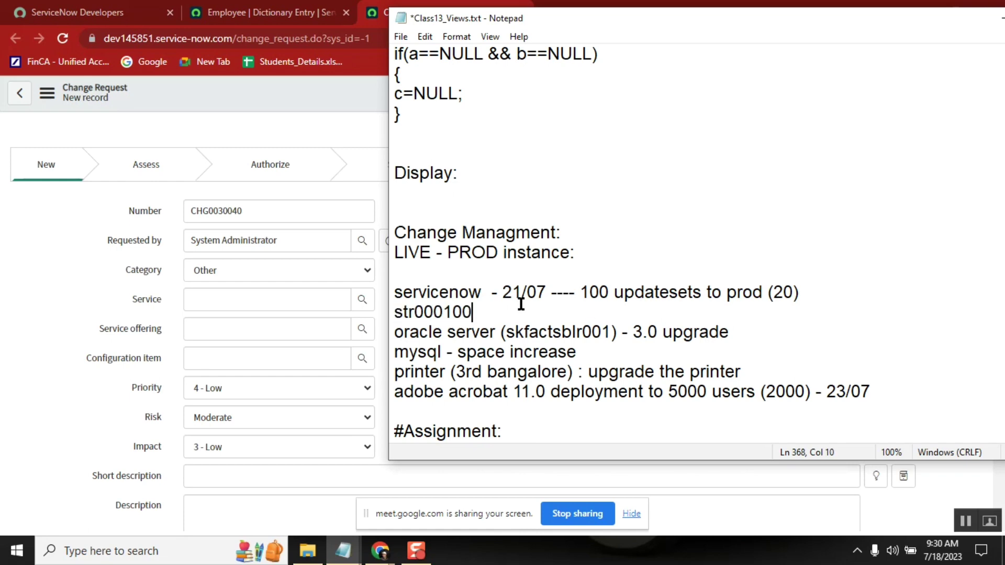
left_click(393, 312, "shift")
key("ctrl+c")
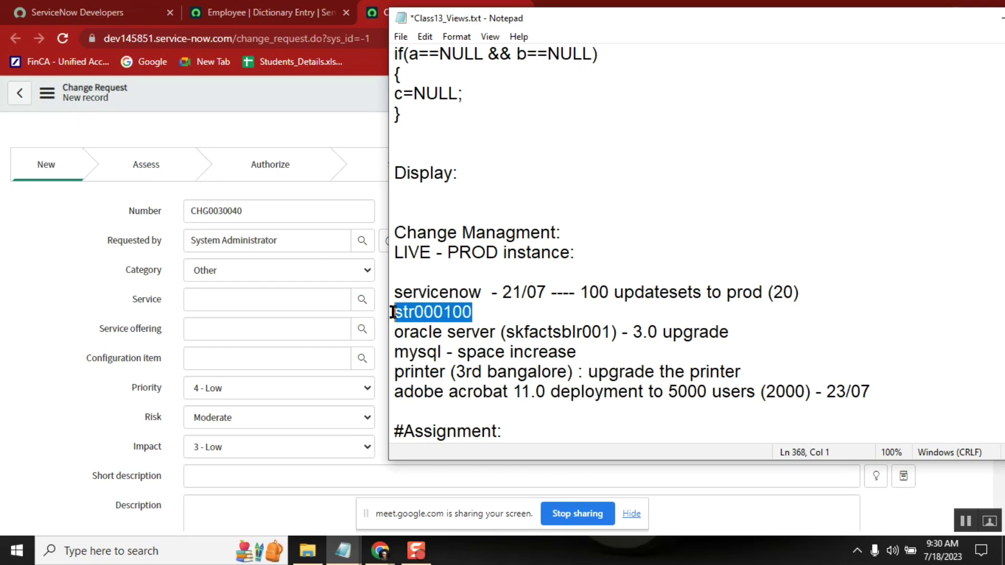
Switch to the new ServiceNow change request in Chrome and set its category to Applications Software
left_click(121, 262)
left_click(250, 272)
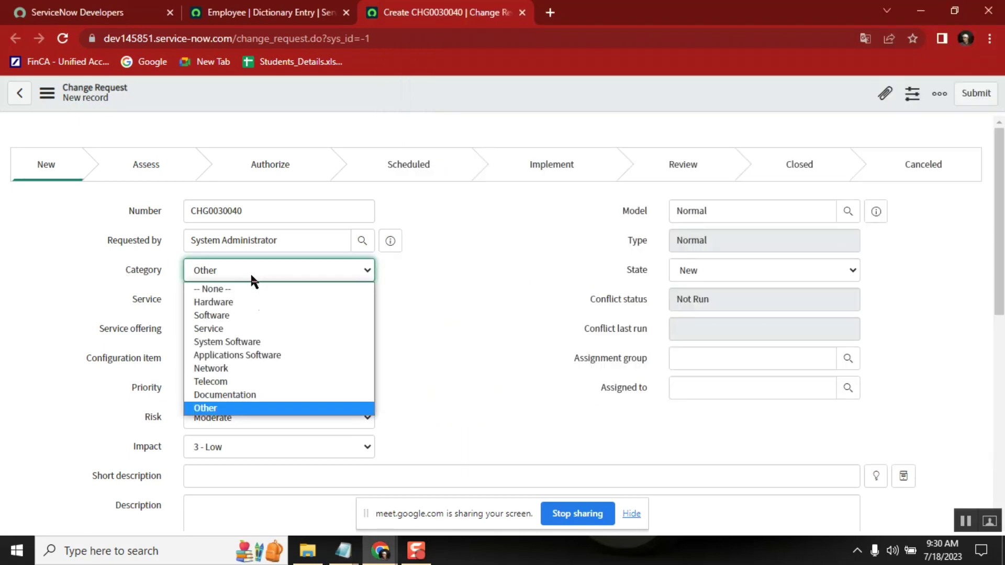
left_click(239, 316)
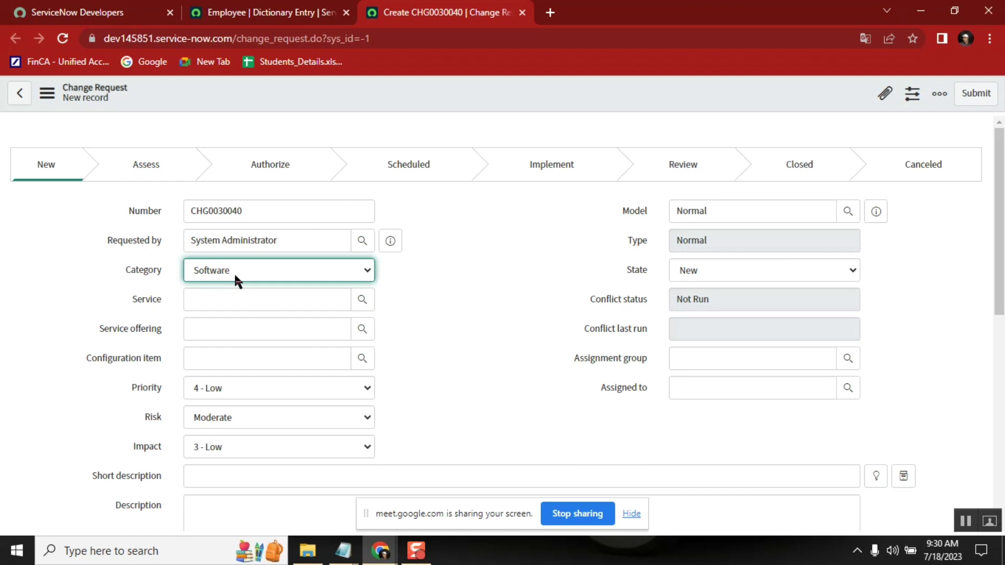
left_click(350, 272)
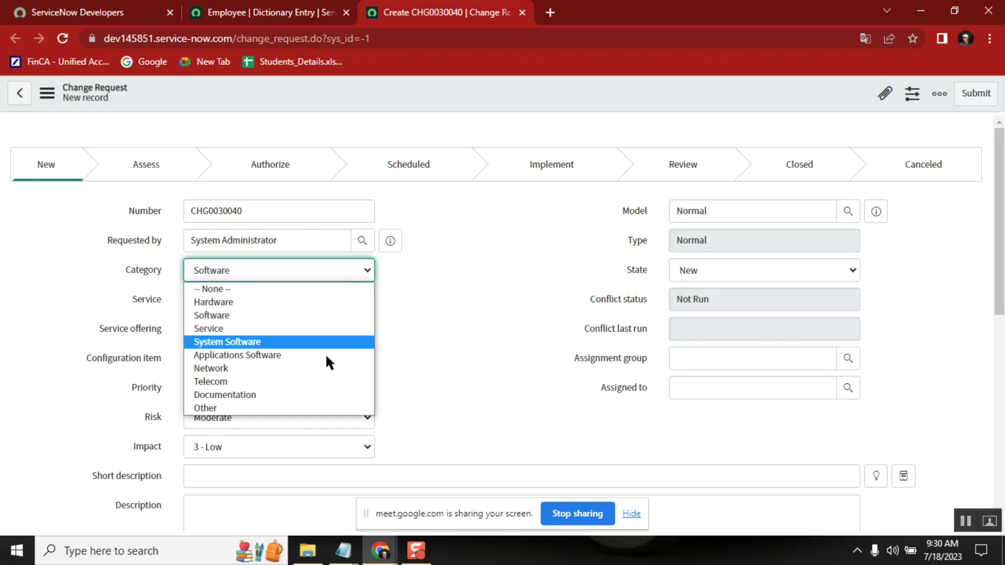
left_click(285, 356)
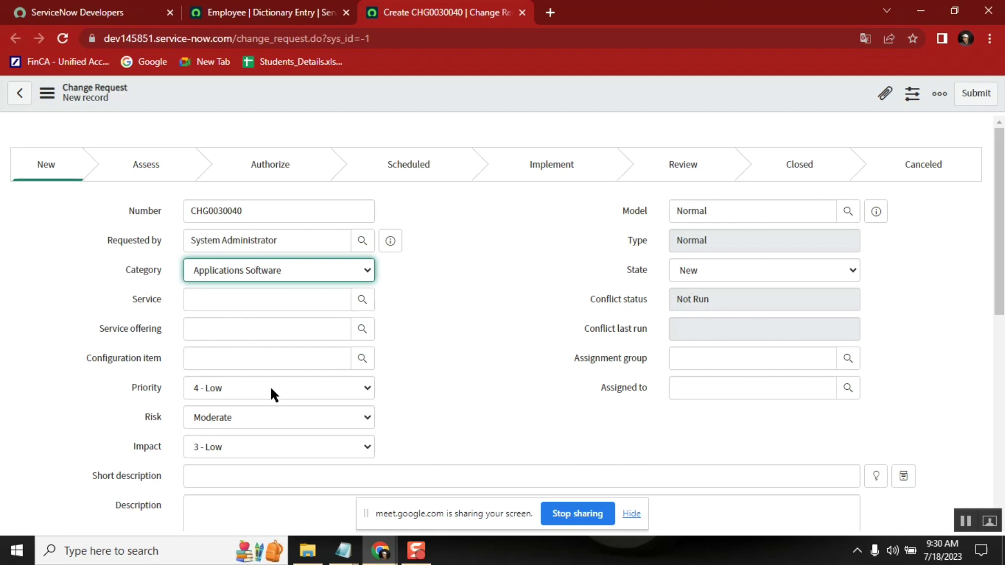
Set the change request's priority to 3 - Moderate and its impact to 3 - Low
left_click(251, 388)
left_click(236, 447)
left_click(278, 416)
left_click(267, 449)
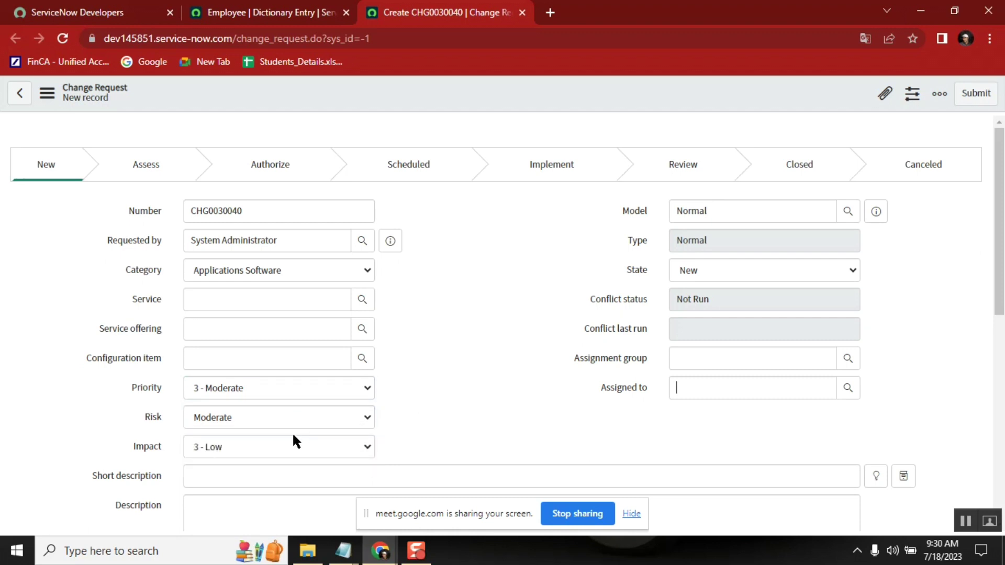
left_click(276, 445)
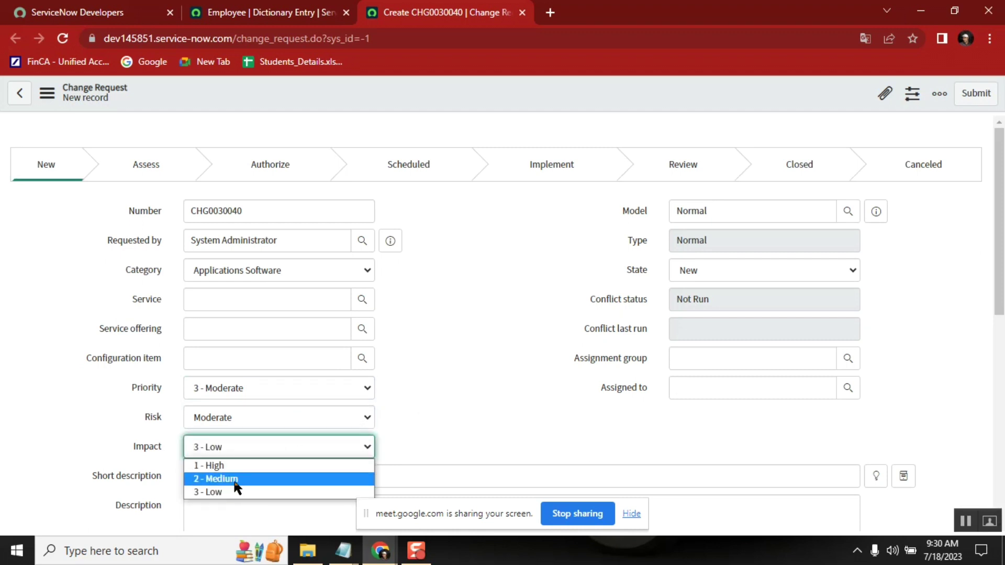
left_click(236, 493)
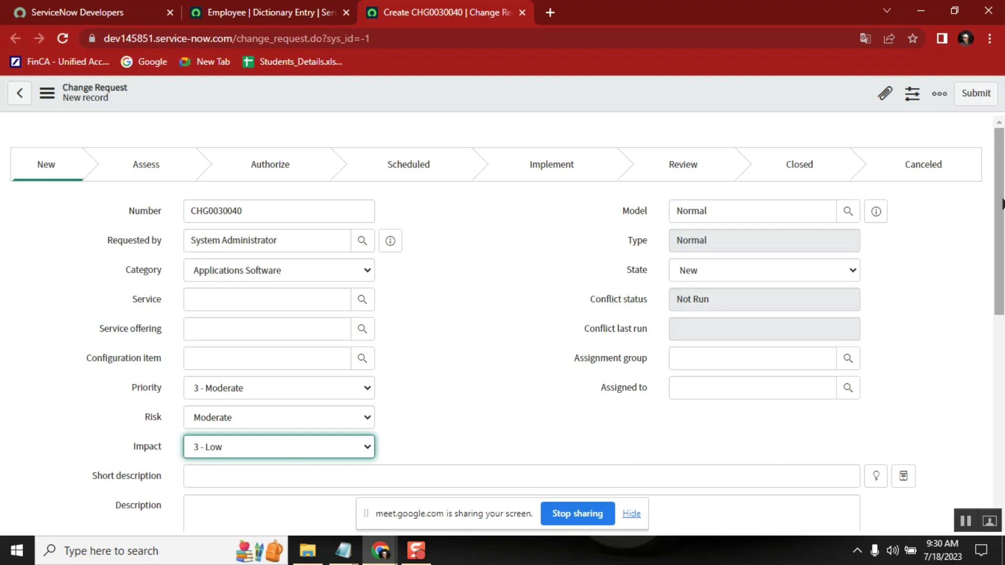
Change the priority to 1 - Critical and set it back to 3 - Moderate
scroll(1002, 229, "down", 1)
left_click_drag(1002, 228, 999, 295)
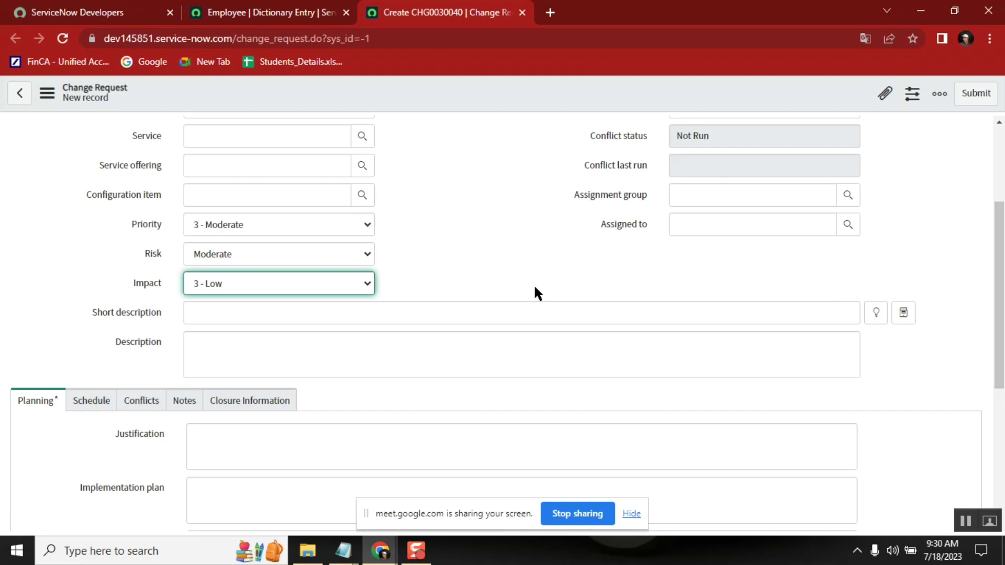
left_click(313, 227)
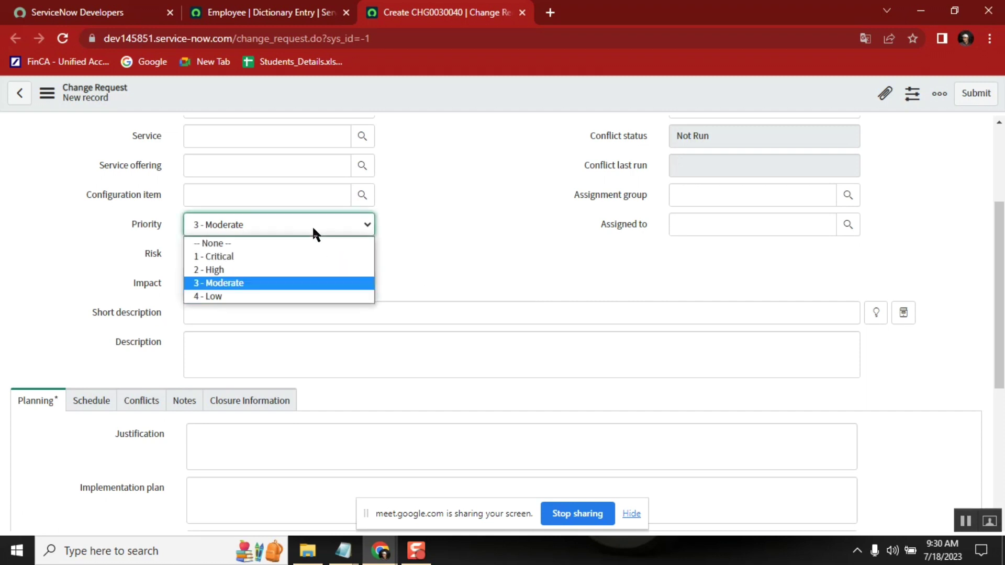
left_click(282, 256)
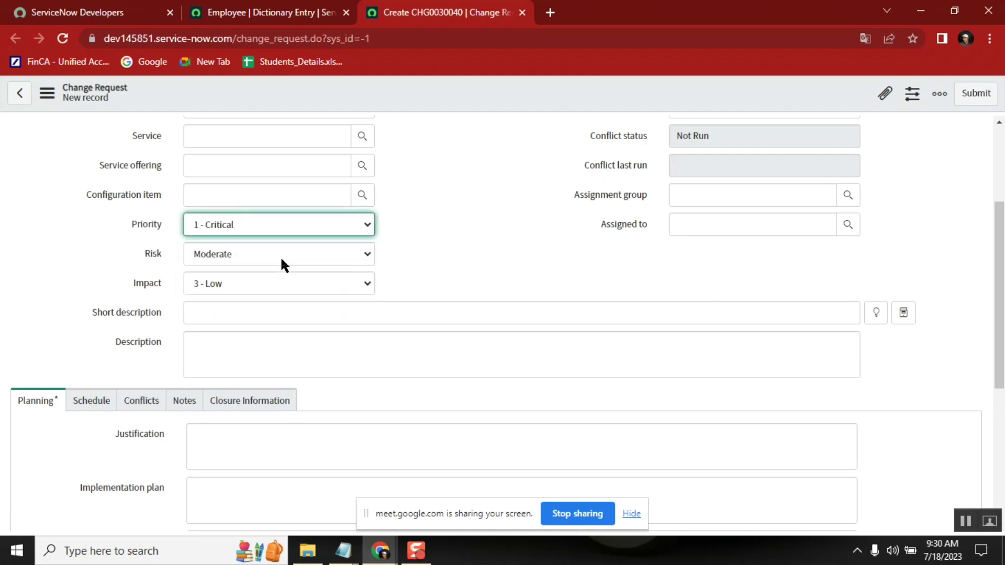
left_click(266, 227)
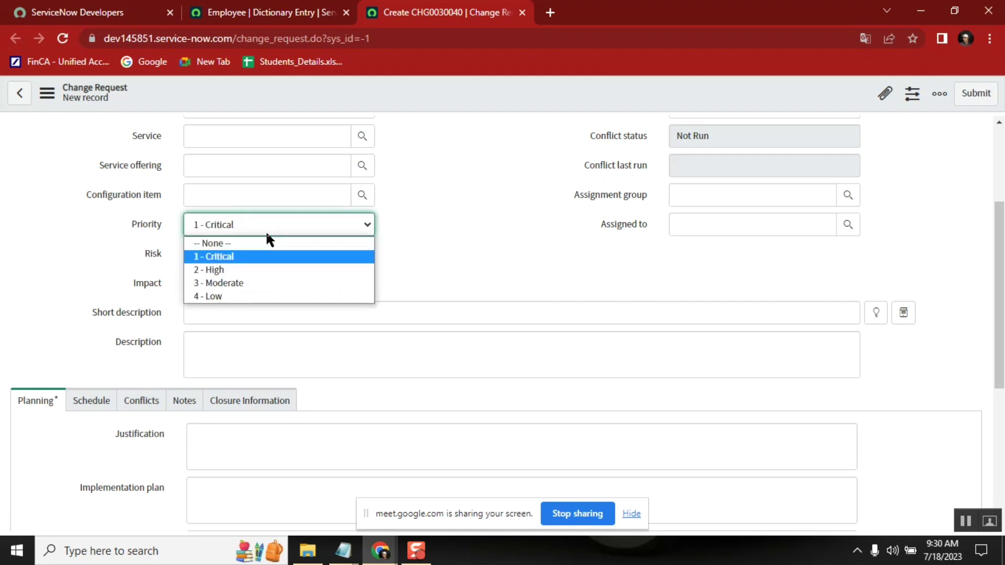
left_click(243, 285)
Enter "ServiceNow str000100 - move changes to project (code mode)" as the short description, pasting the copied story number
left_click(224, 321)
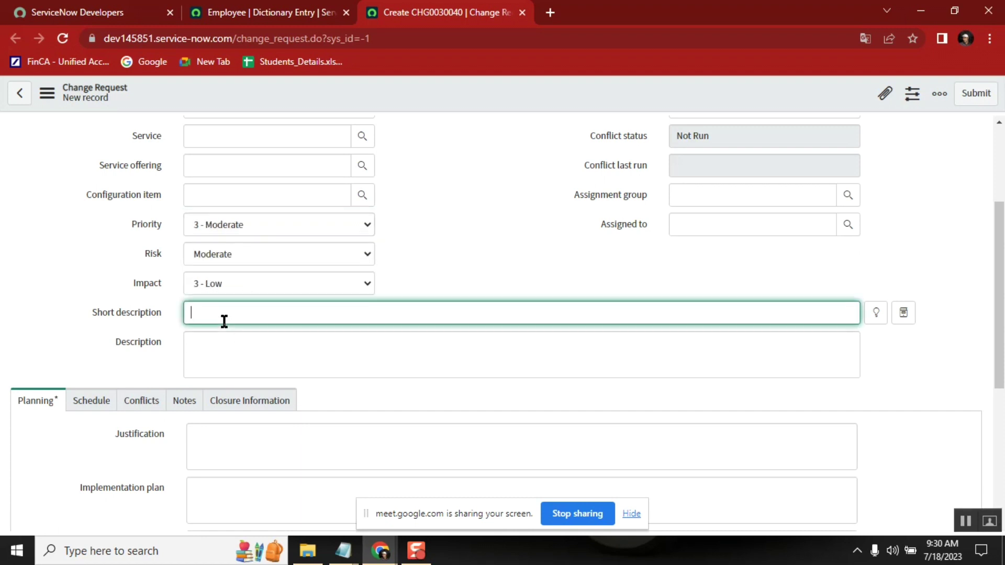
key("ctrl+v")
type("- move changes to")
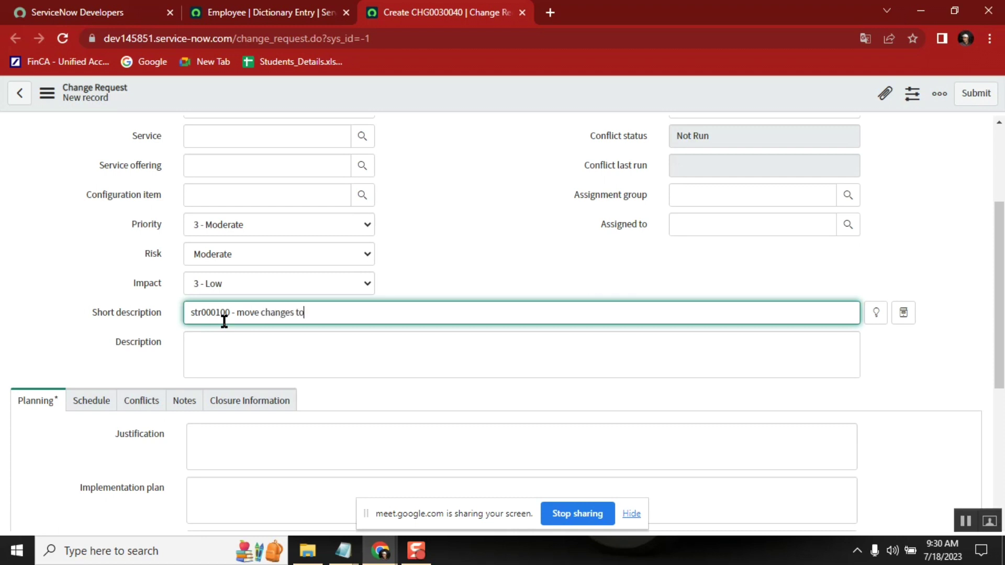
type(" p")
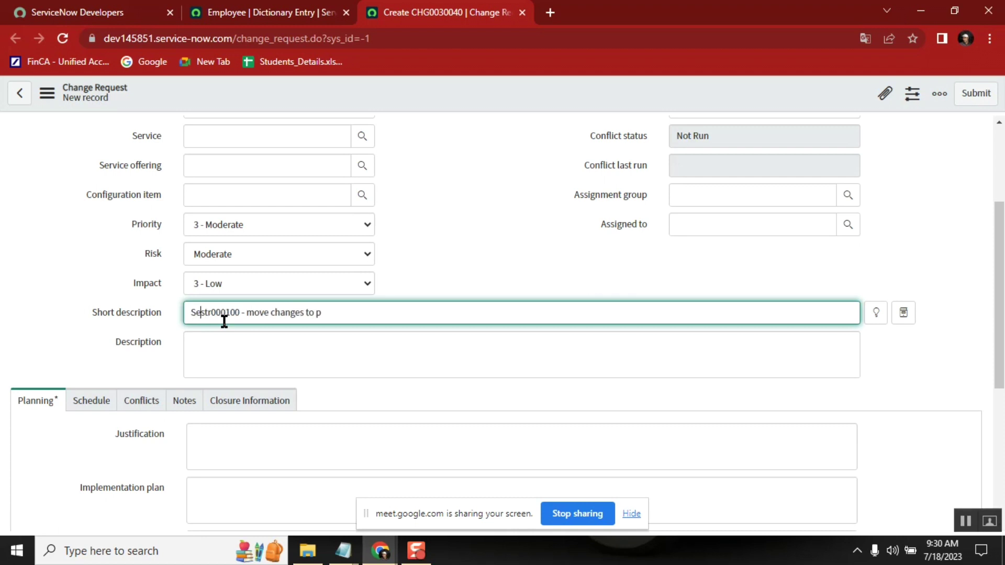
type("ServiceNow")
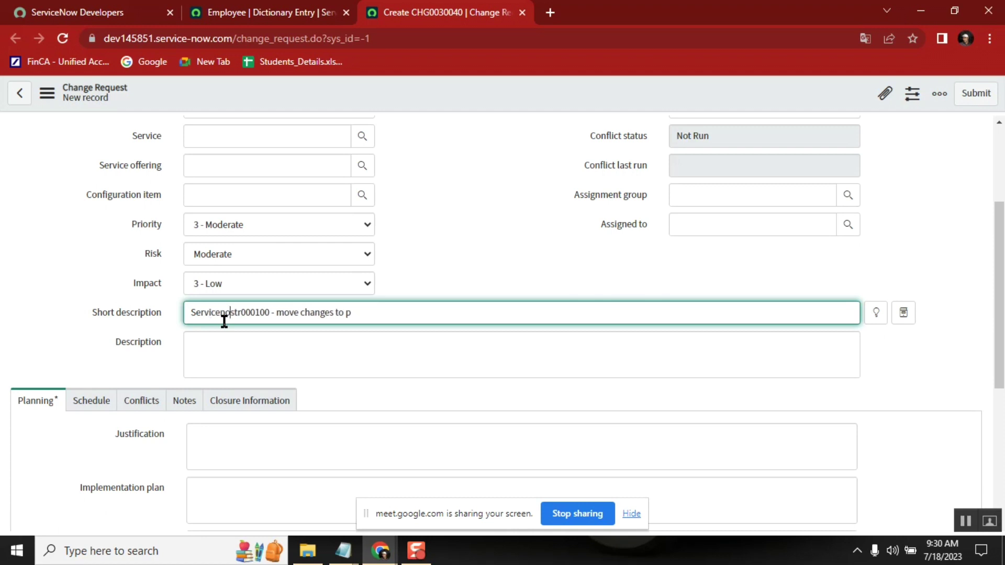
key("End")
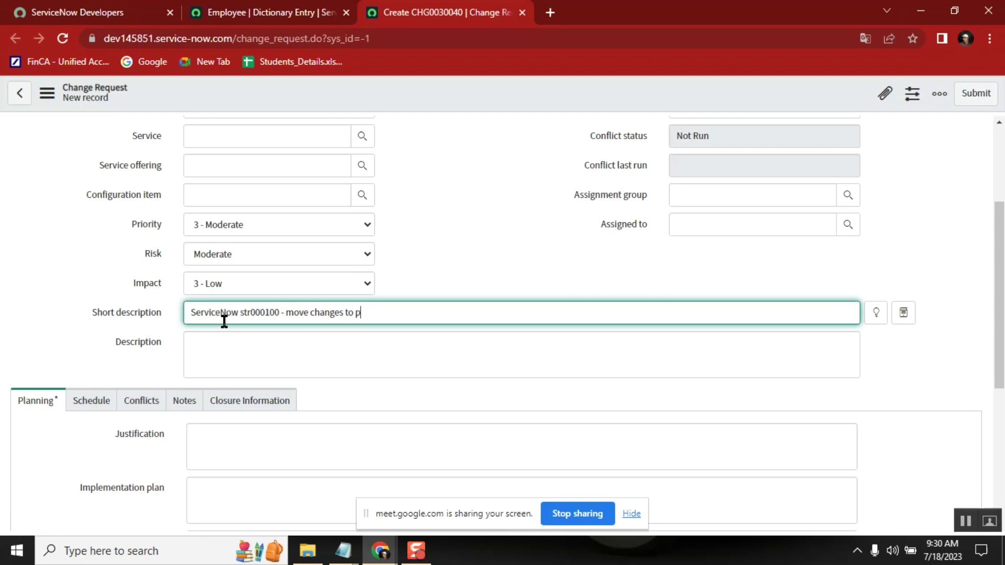
type("roject (code mode")
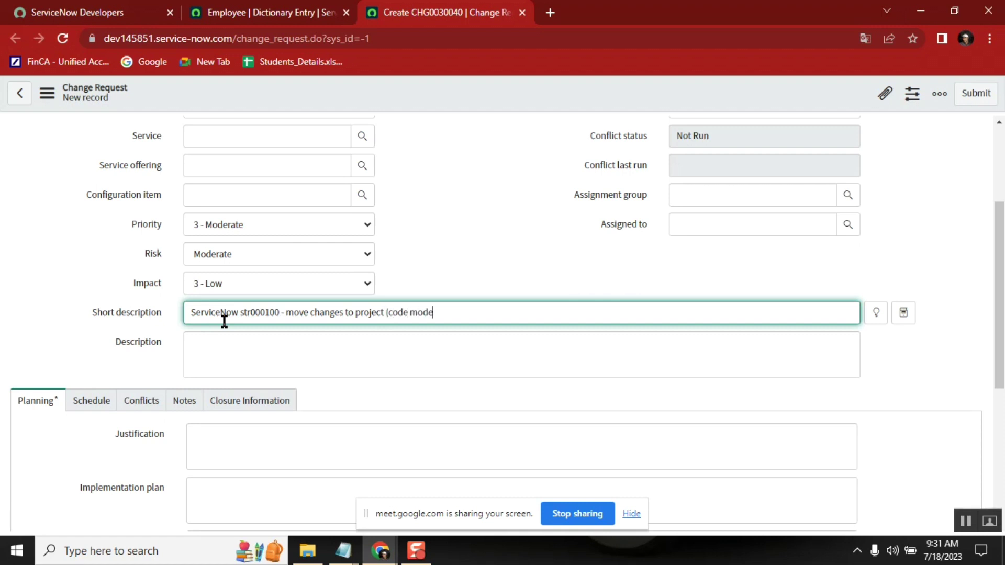
type(")")
Copy the full short description text into the Description field
left_click(266, 358)
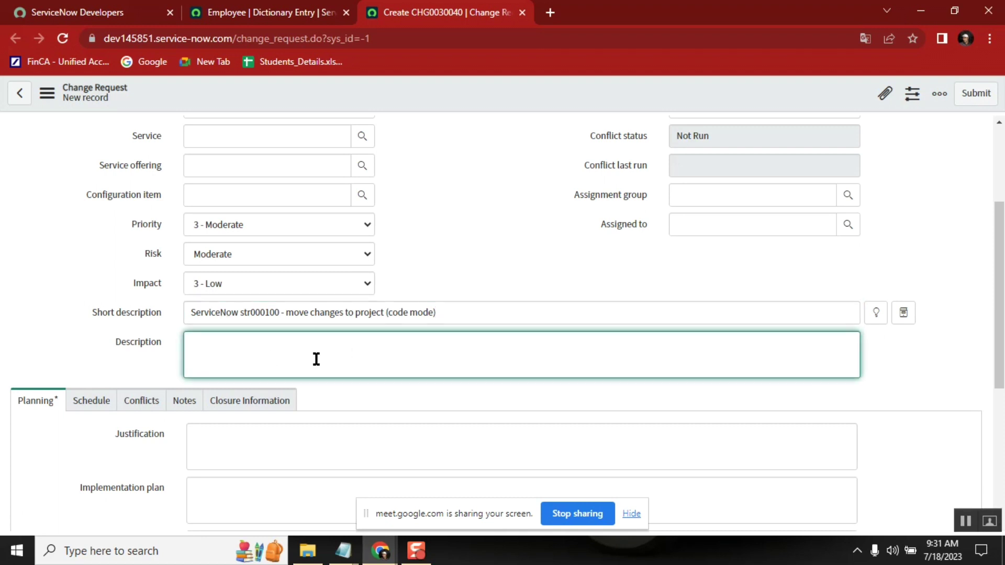
left_click(189, 312)
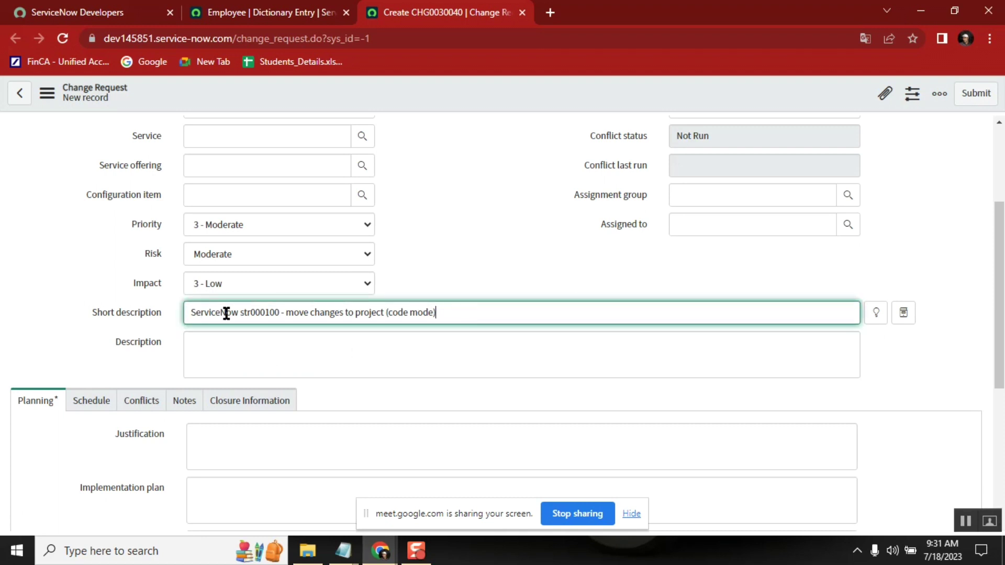
triple_click(188, 315)
key("ctrl+c")
left_click(254, 349)
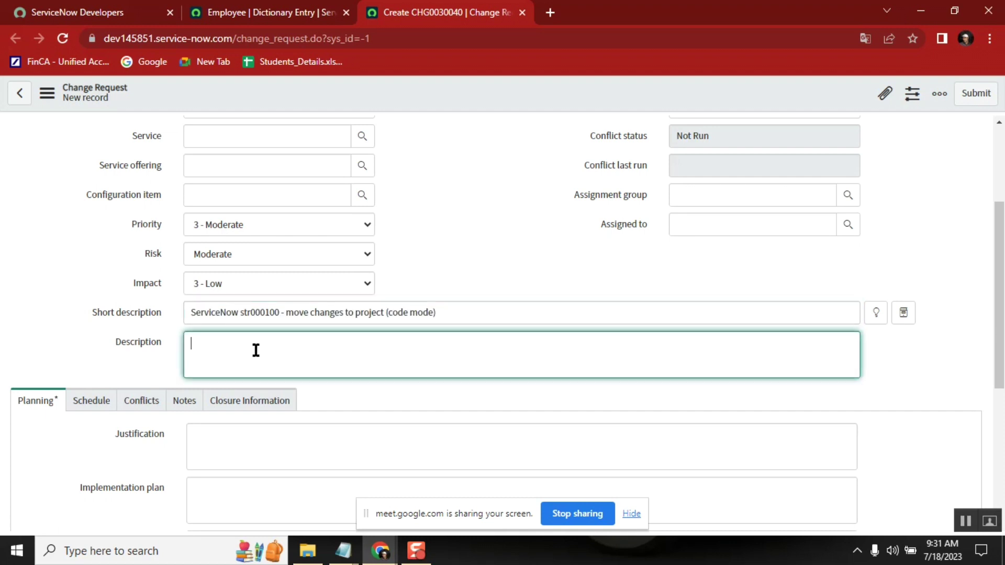
key("ctrl+v")
Add the lines "incident" and "new notification when customer .." below the first line of the Description
key("Return")
type("incident")
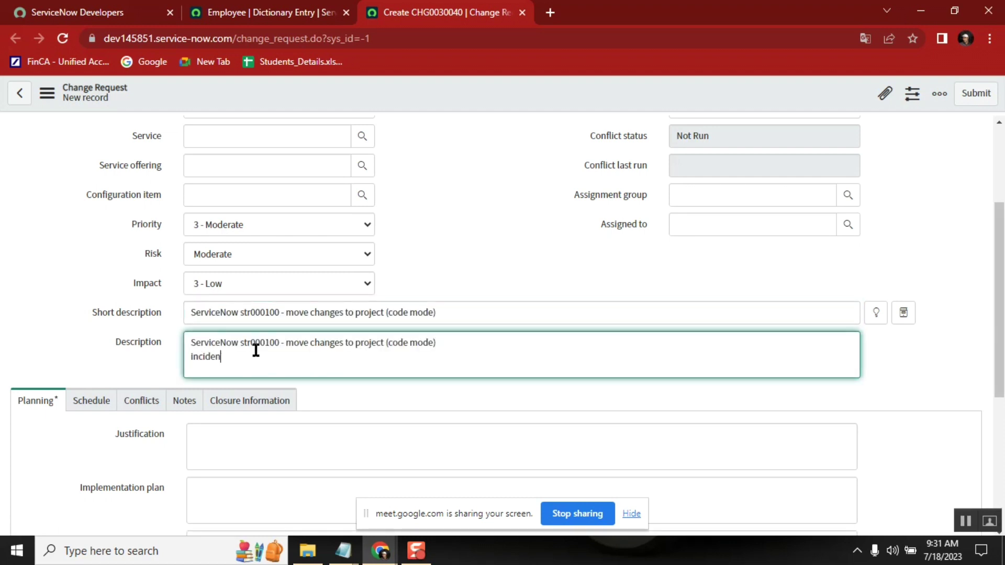
key("Return")
type("new notification when customer di")
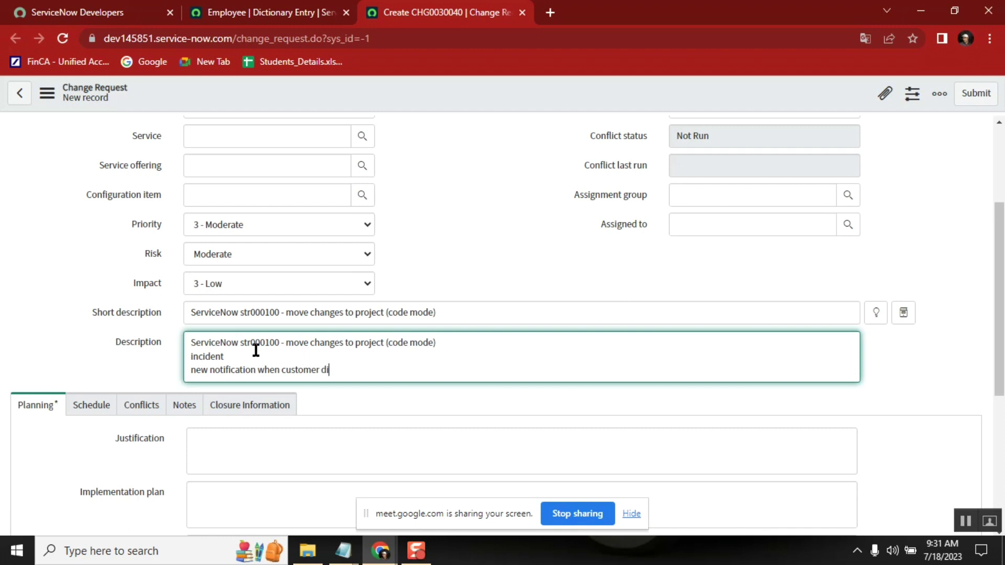
key("BackSpace")
type("..")
key("Return")
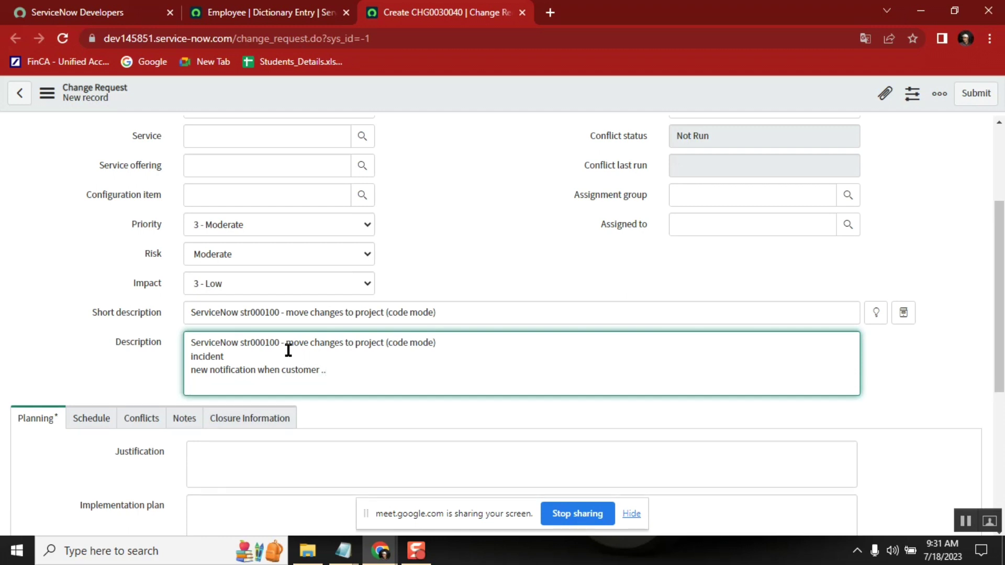
Copy all three lines of the Description text into the Justification field
scroll(1001, 303, "down", 4)
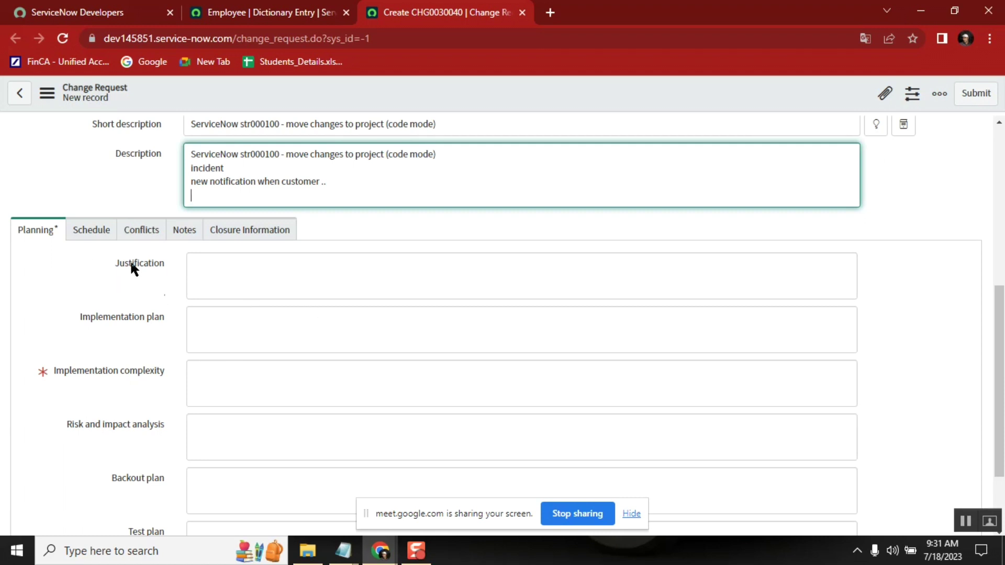
mouse_move(129, 264)
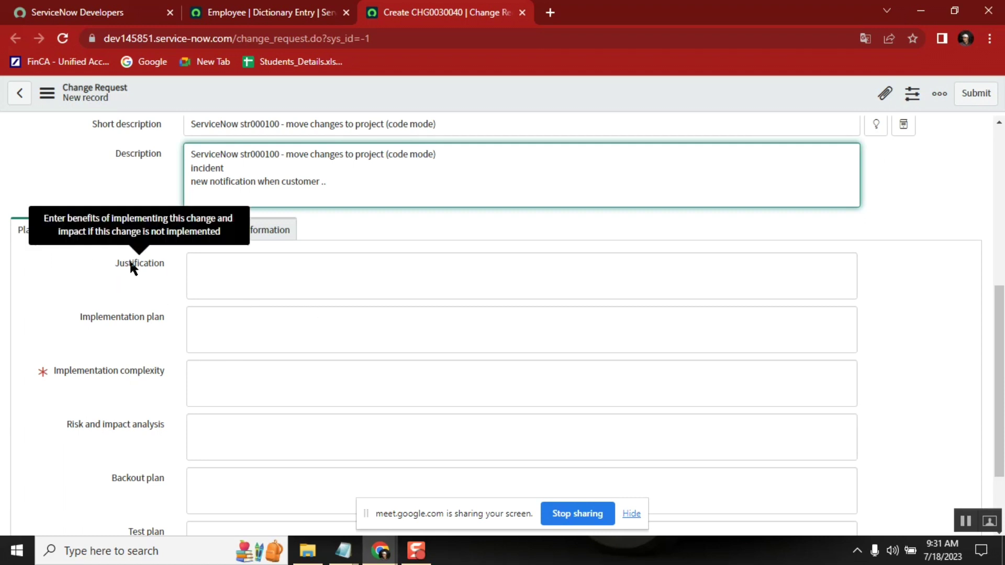
left_click(207, 278)
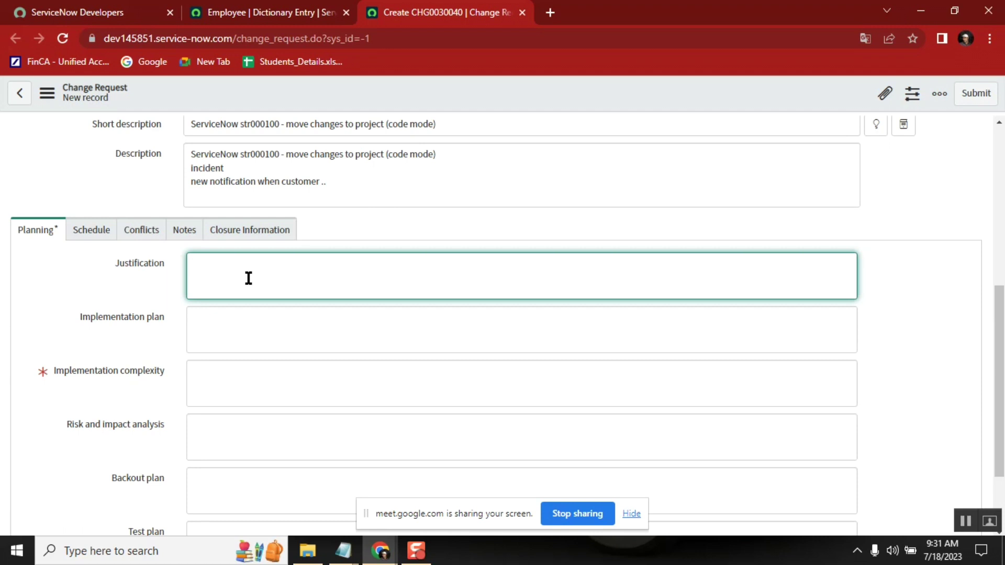
double_click(327, 154)
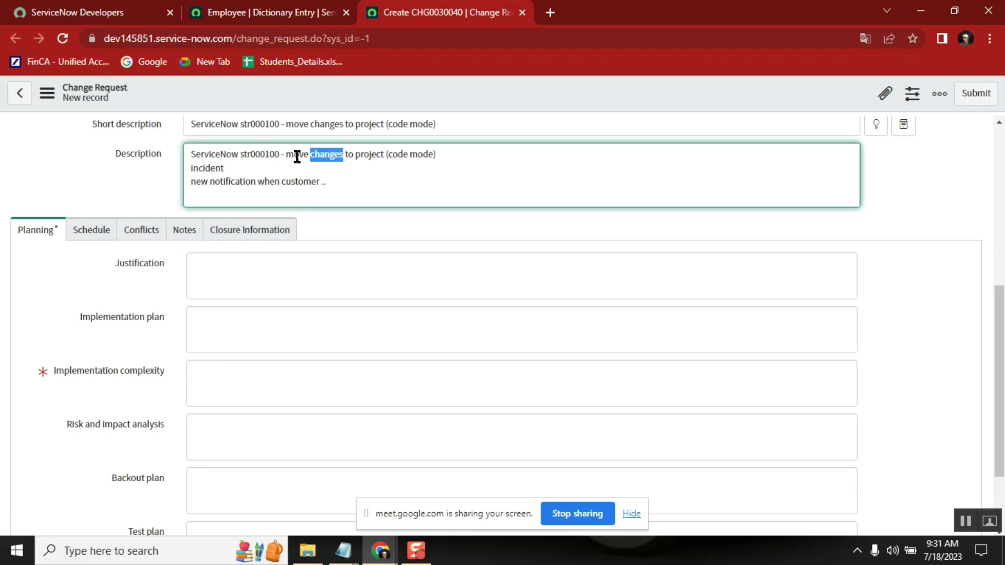
left_click(245, 291)
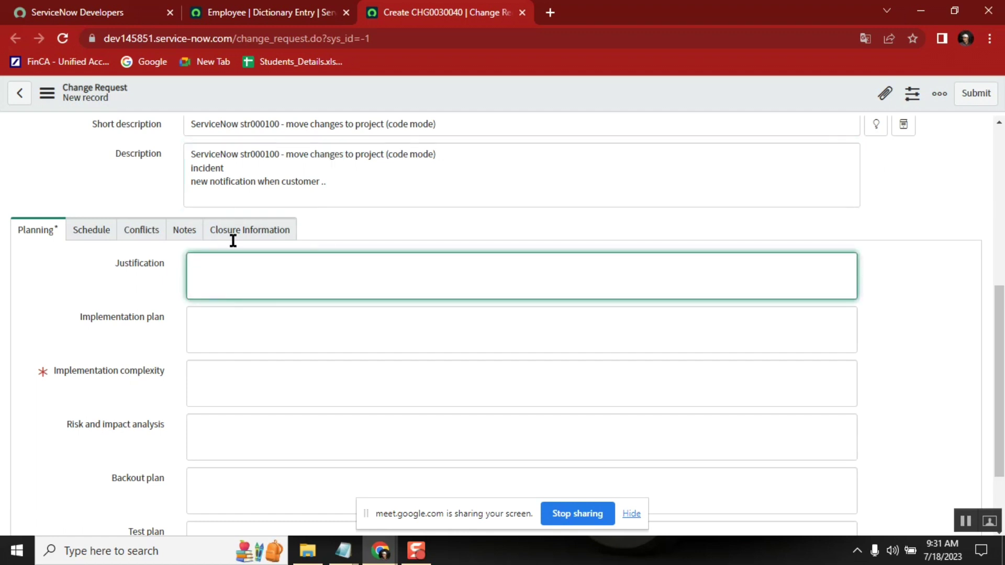
left_click(188, 155)
left_click(342, 186, "shift")
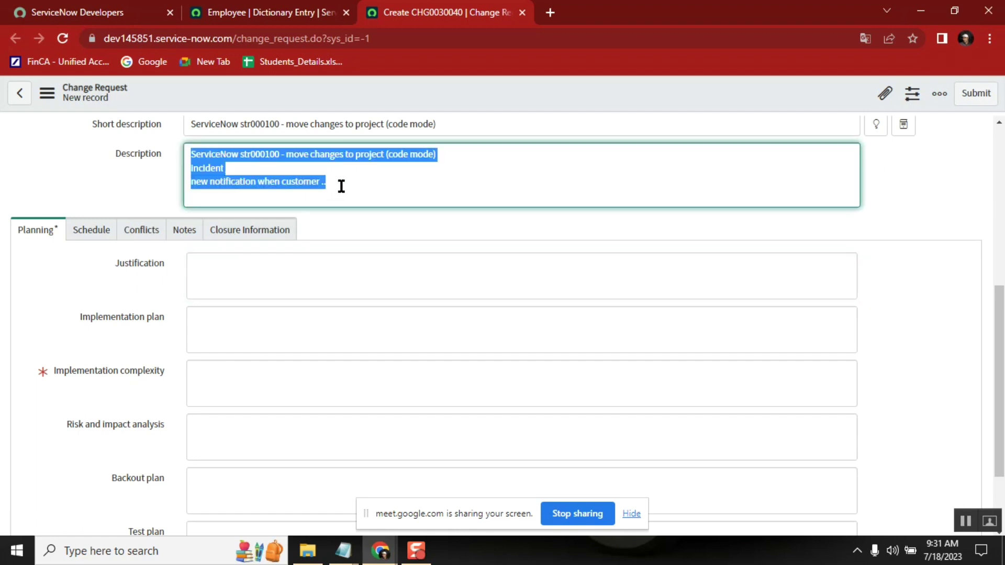
key("ctrl+c")
left_click(283, 271)
key("ctrl+v")
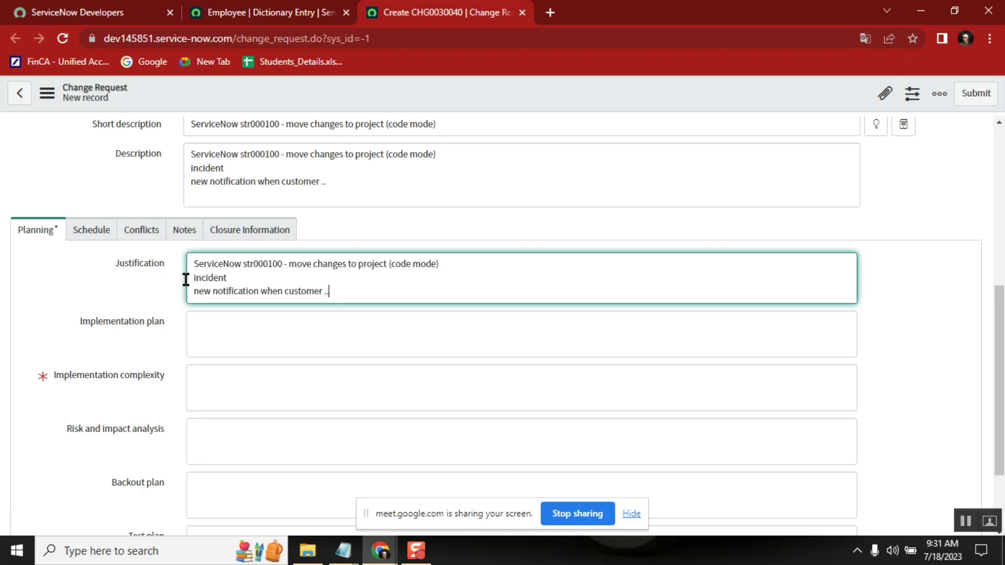
left_click(326, 176)
left_click(138, 265)
left_click(309, 276)
Copy the line "oracle server (skfactsblr001) - 3.0 upgrade" from the Class13_Views.txt notes in Notepad into a new last line of the Justification
mouse_move(343, 550)
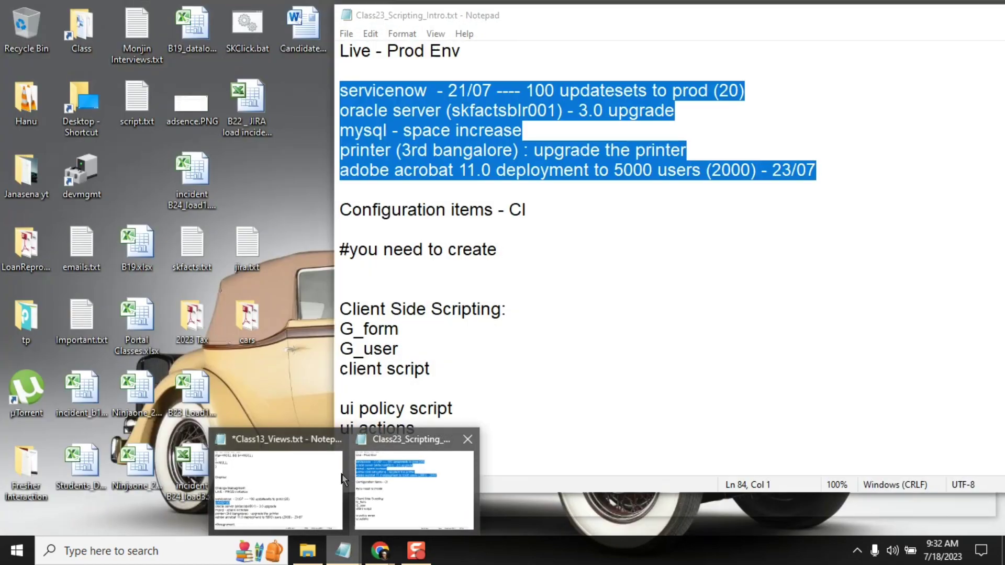
left_click(293, 471)
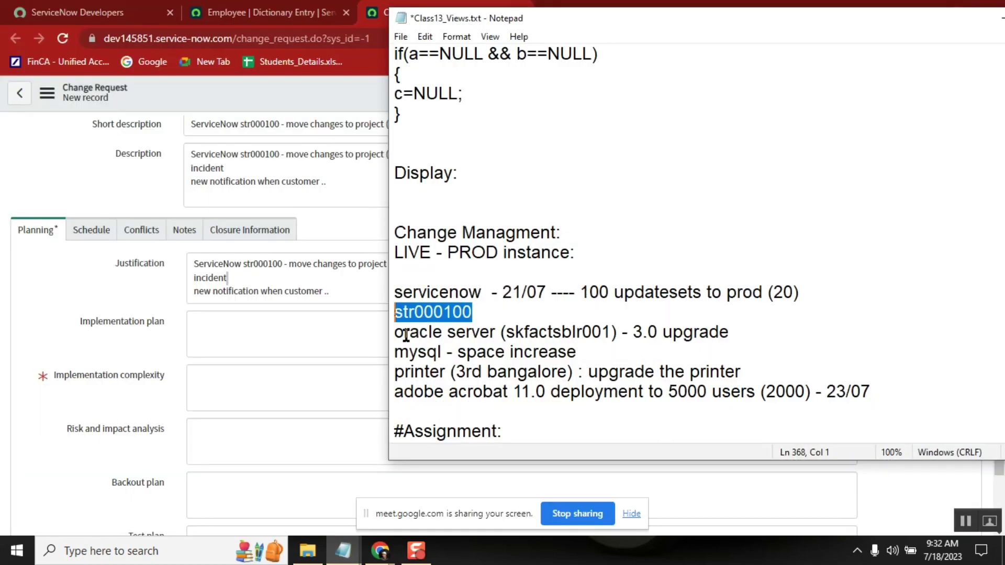
left_click(396, 353)
left_click(740, 335)
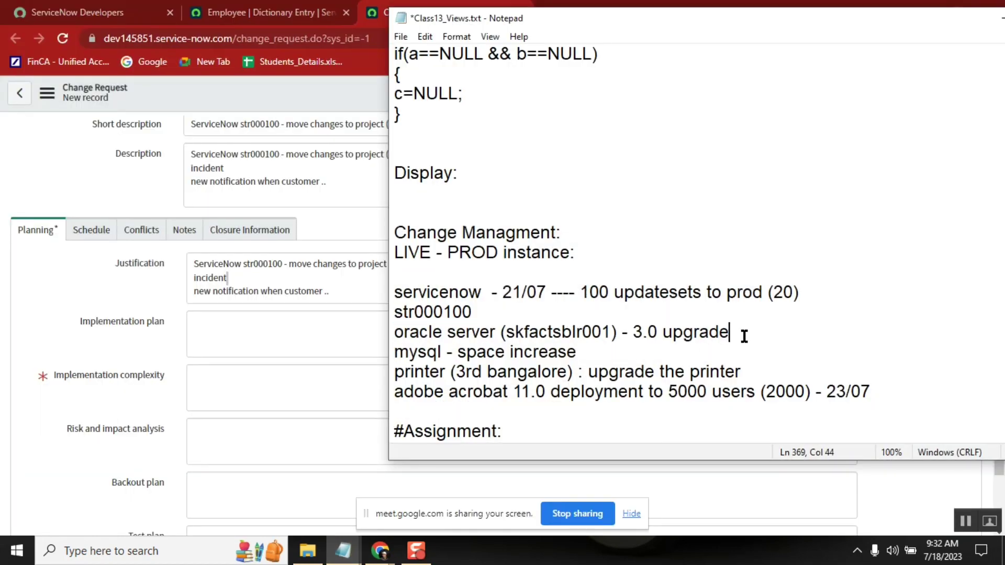
left_click(398, 333, "shift")
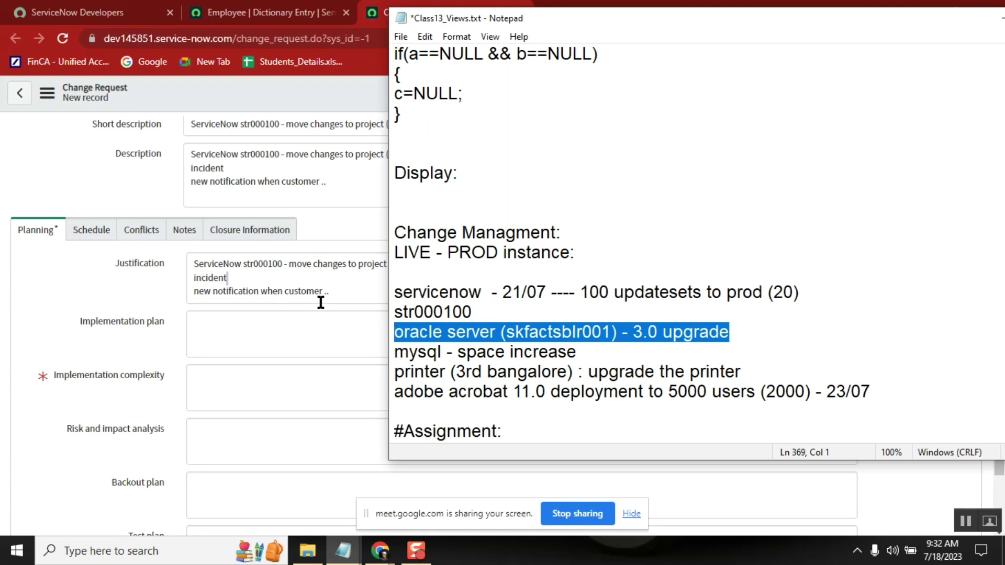
left_click(347, 289)
key("Return")
key("ctrl+v")
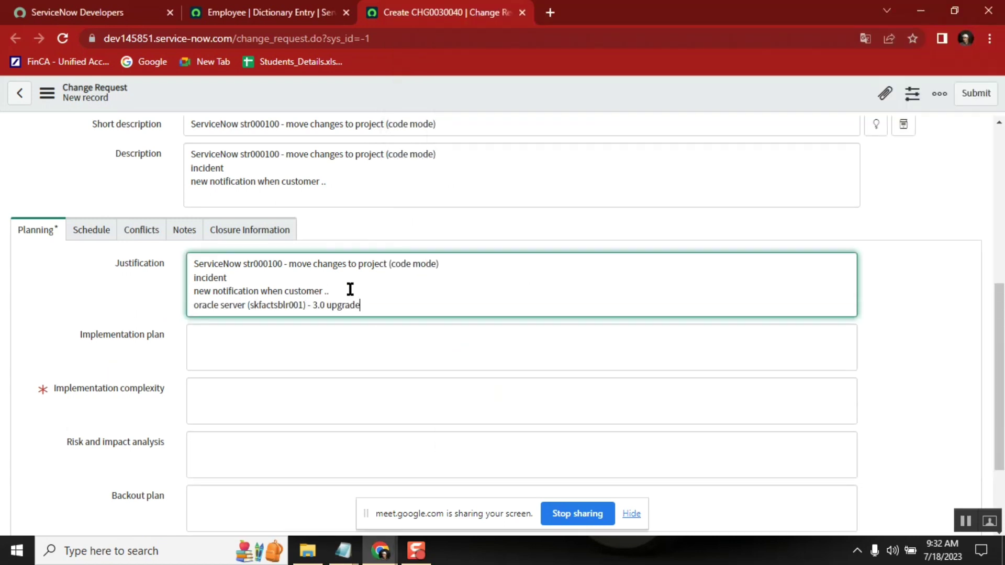
Extend the Oracle server line in the Justification with "need to be upgrade becuase v2.0 anymore supported."
type("need to be u")
type("pgrade")
type(" becaus")
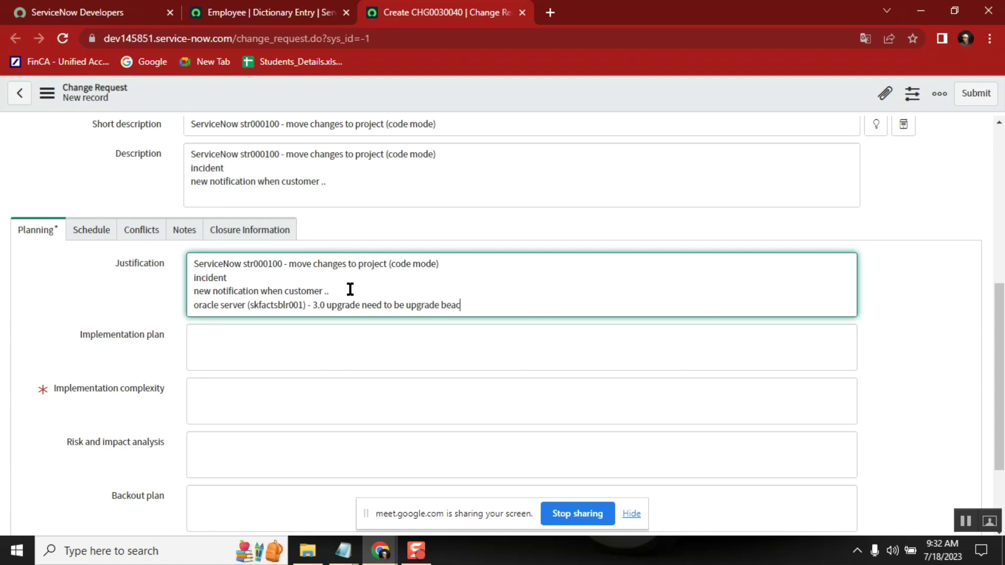
key("BackSpace")
key("BackSpace")
key("BackSpace")
key("BackSpace")
type("cuase ")
type("v2")
type(".0 depr")
key("BackSpace")
key("BackSpace")
key("BackSpace")
key("BackSpace")
type("anymore supported")
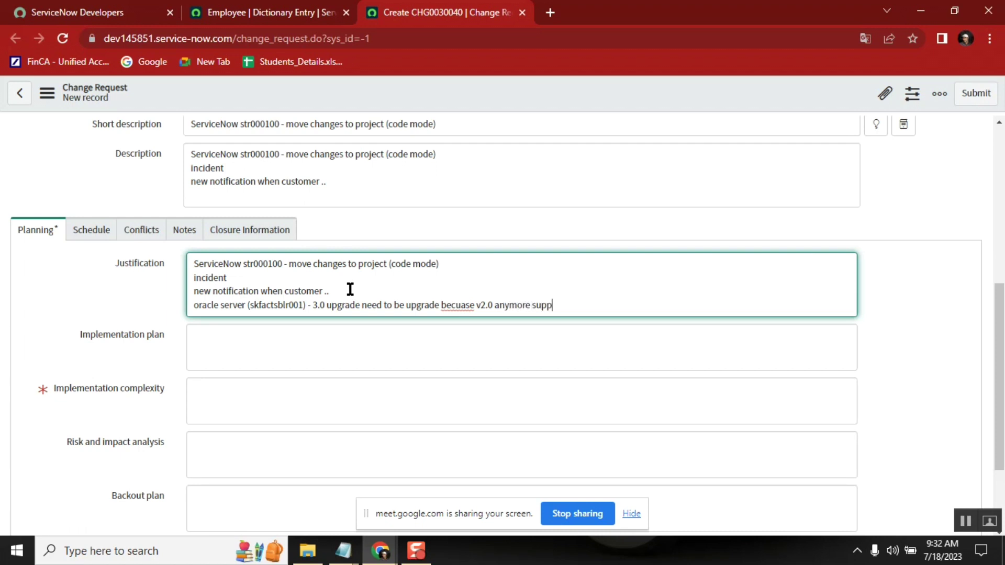
Prefix the Oracle server line in the Justification with "//" and correct its misspelled word to "because"
key("shift+Home")
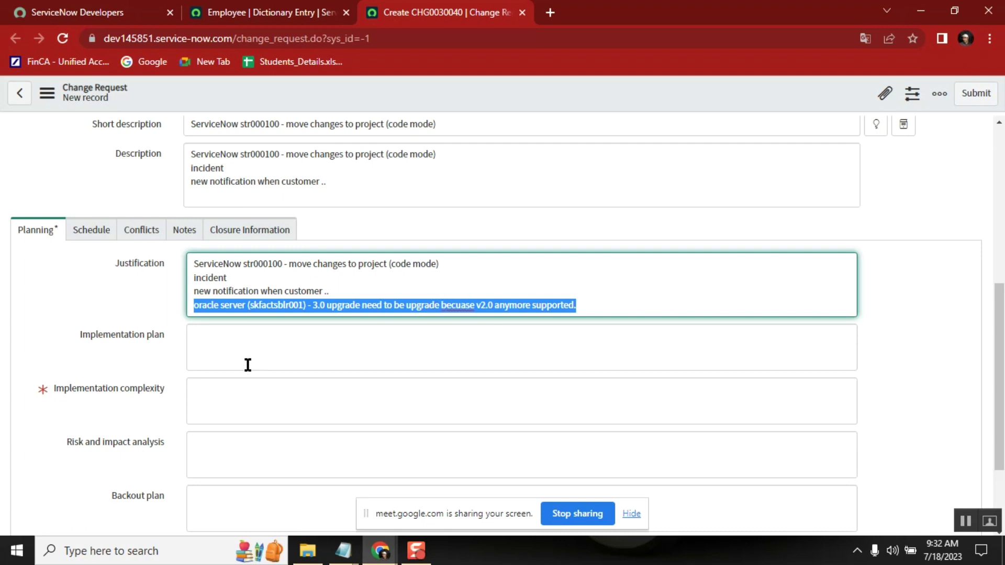
left_click(227, 344)
left_click(592, 307)
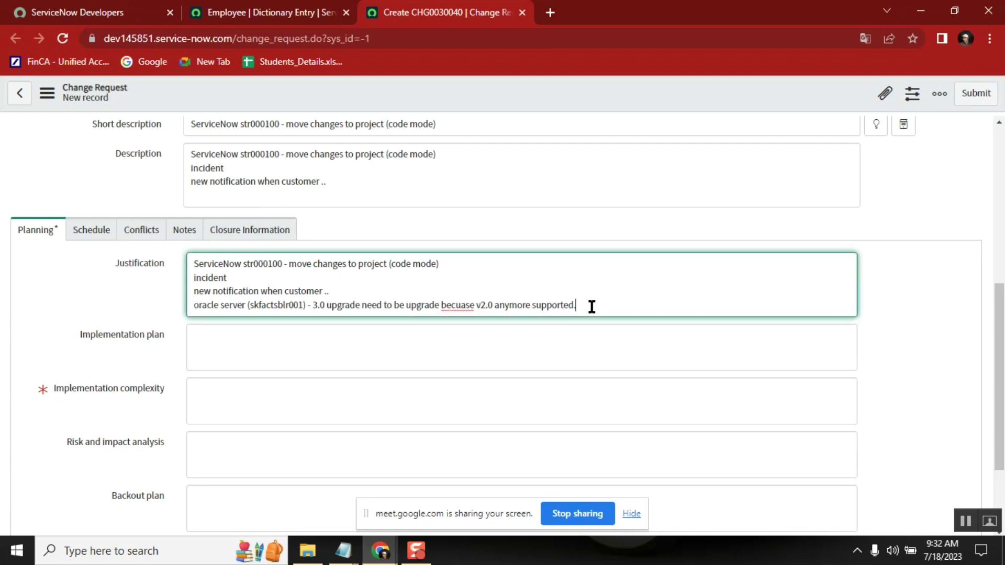
type("//")
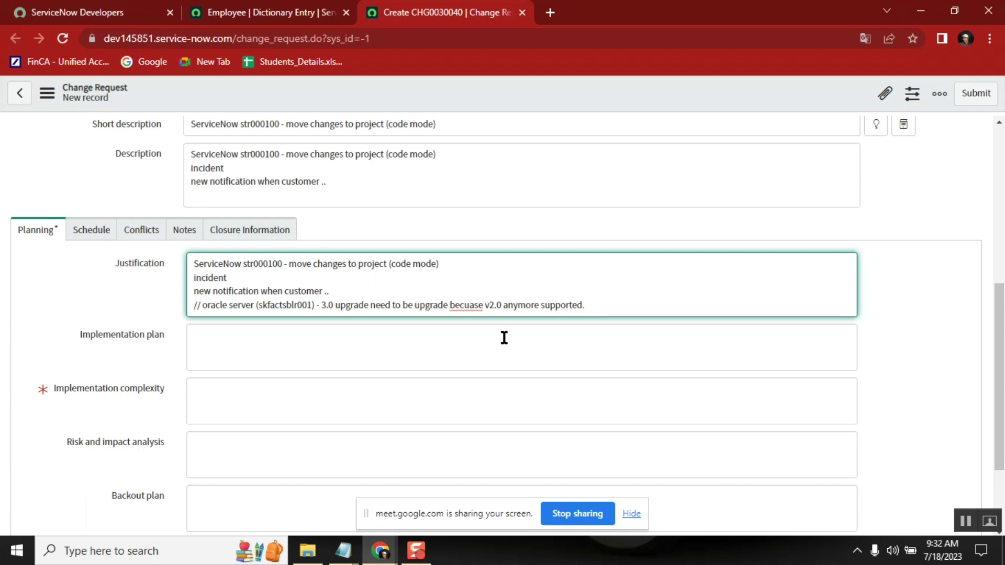
right_click(466, 305)
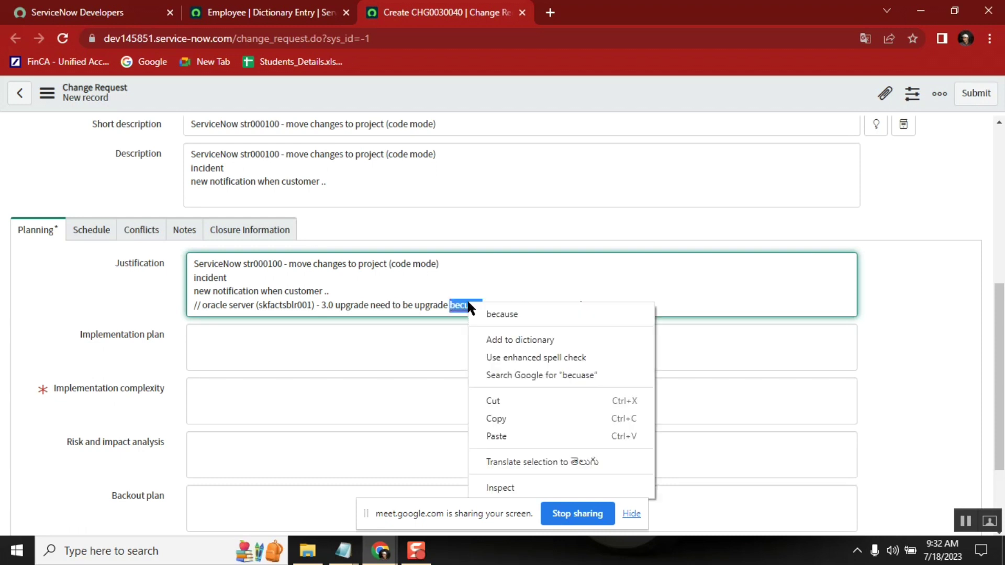
left_click(514, 317)
Enter "Move below update sets to productions." as the first line of the Implementation plan
left_click(355, 354)
type("Move up")
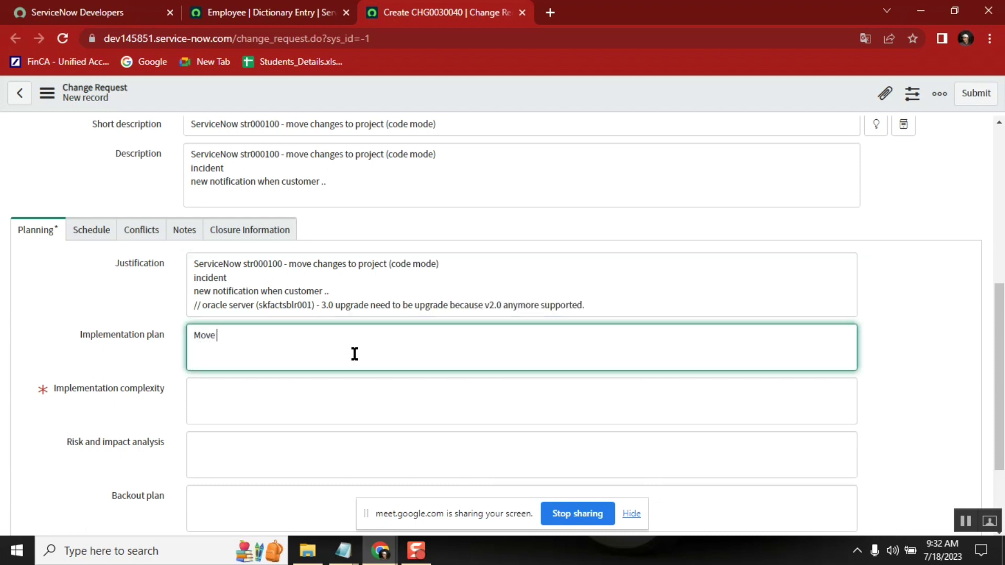
key("BackSpace")
key("BackSpace")
type("below updates")
key("BackSpace")
type("sets to productions")
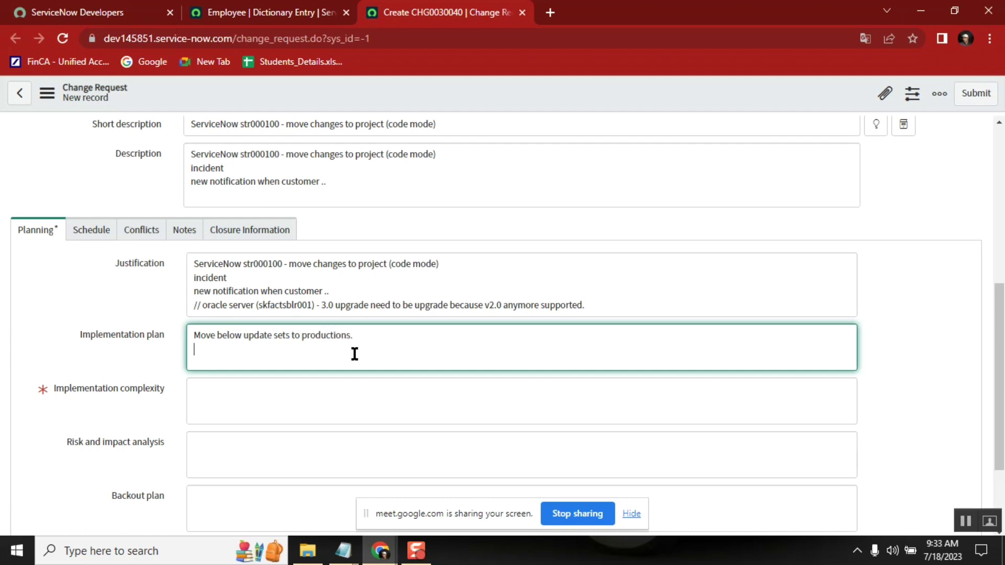
Add the lines "1", "2.", "3", "ver" and "check" below the first line of the Implementation plan
type(". 1")
key("Return")
type("2.")
key("Return")
type("3")
key("Return")
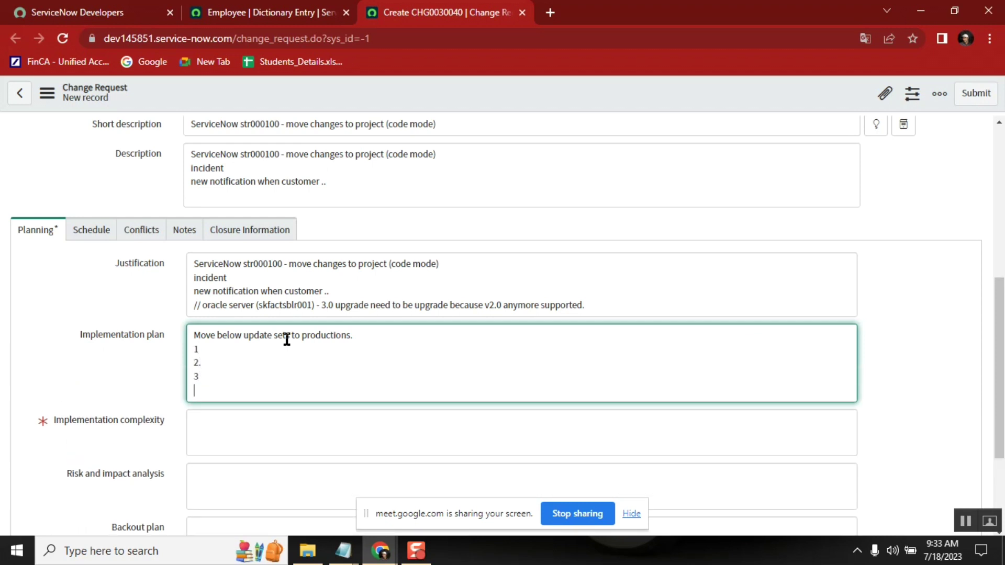
type("ver")
key("Return")
type("check")
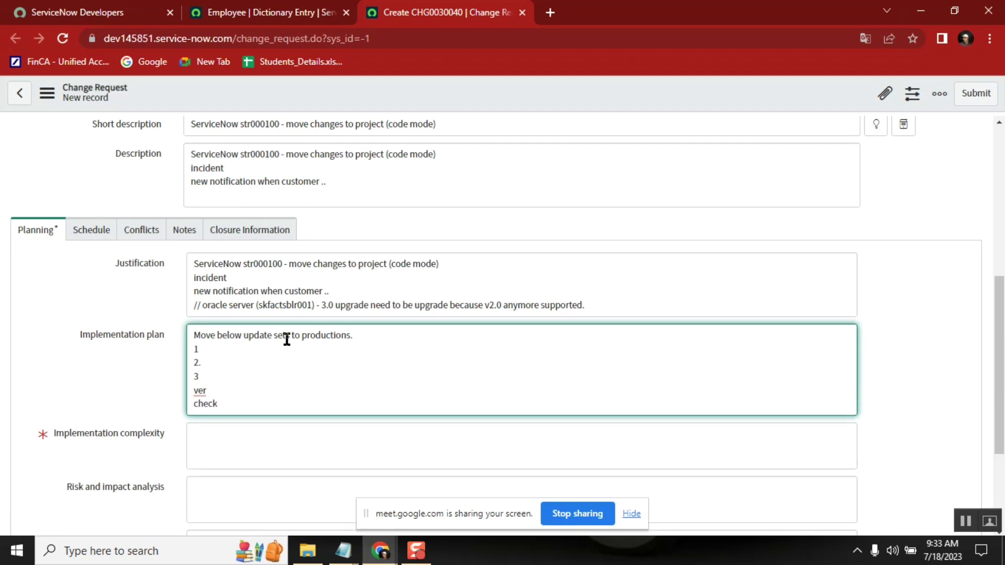
key("Return")
key("shift+Up")
key("shift+Up")
key("shift+Up")
key("shift+Up")
key("shift+Up")
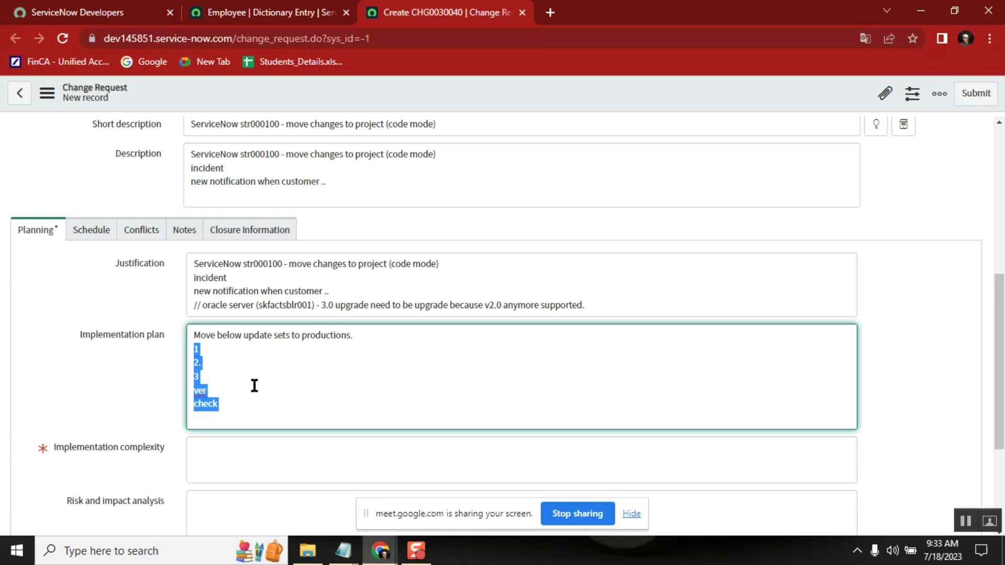
left_click(982, 194)
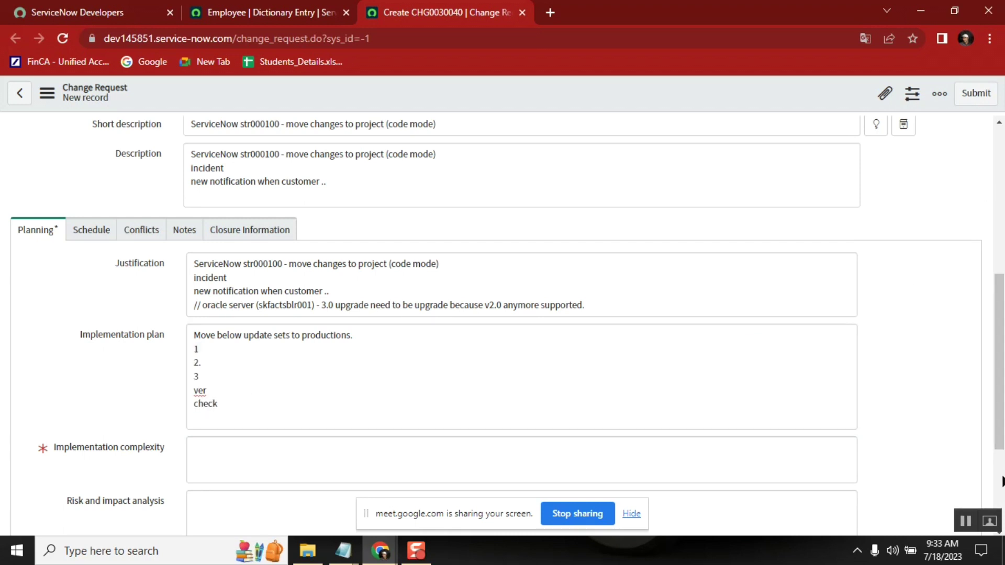
Enter "low" as the Implementation complexity
scroll(365, 378, "down", 3)
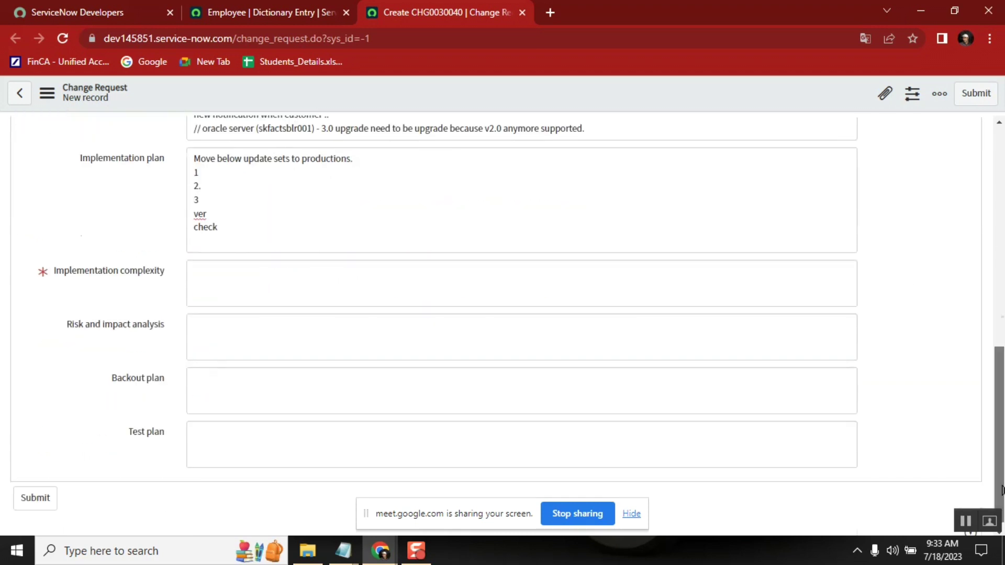
right_click(134, 283)
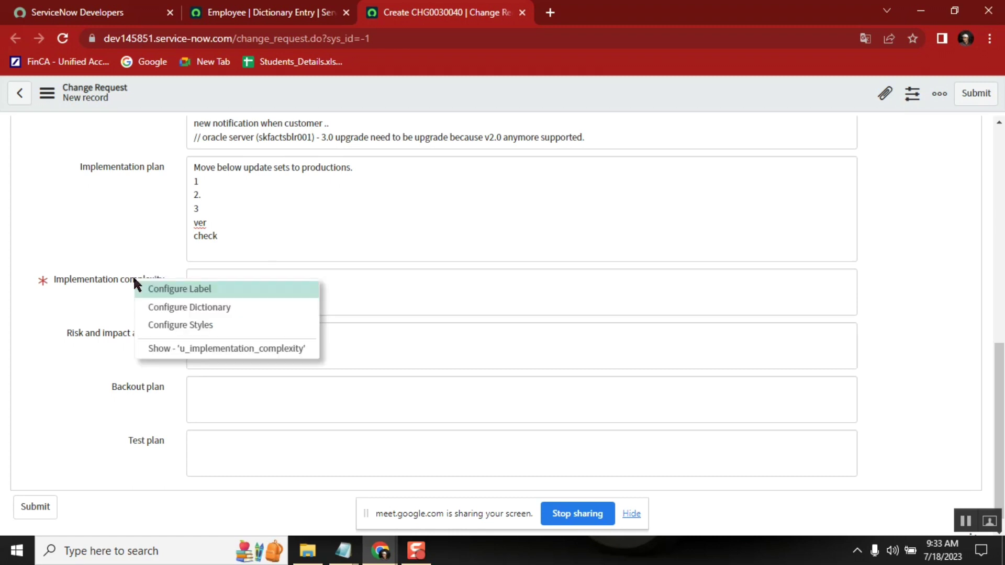
left_click(81, 279)
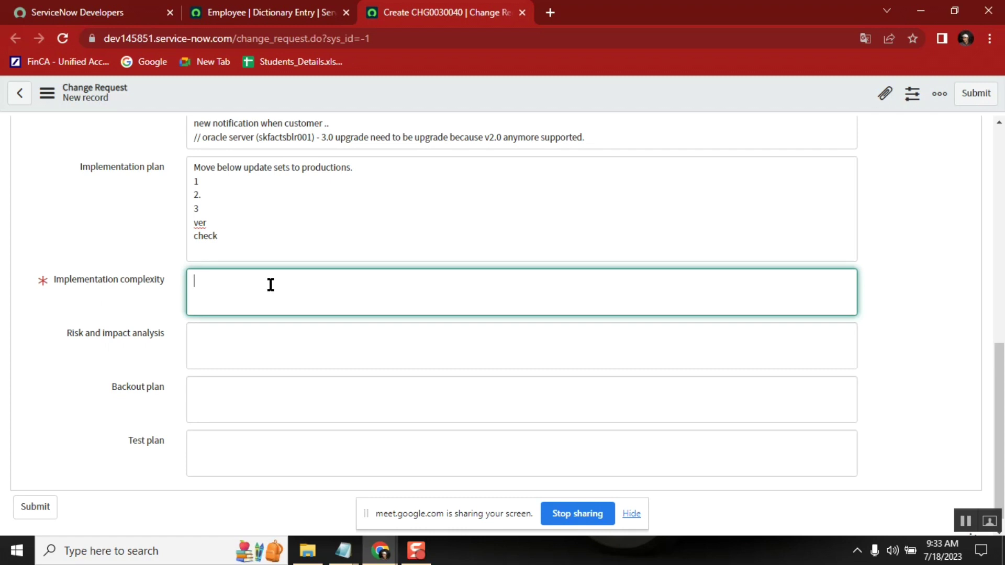
type("low")
Enter "no." as the first line of the Risk and impact analysis
left_click(212, 350)
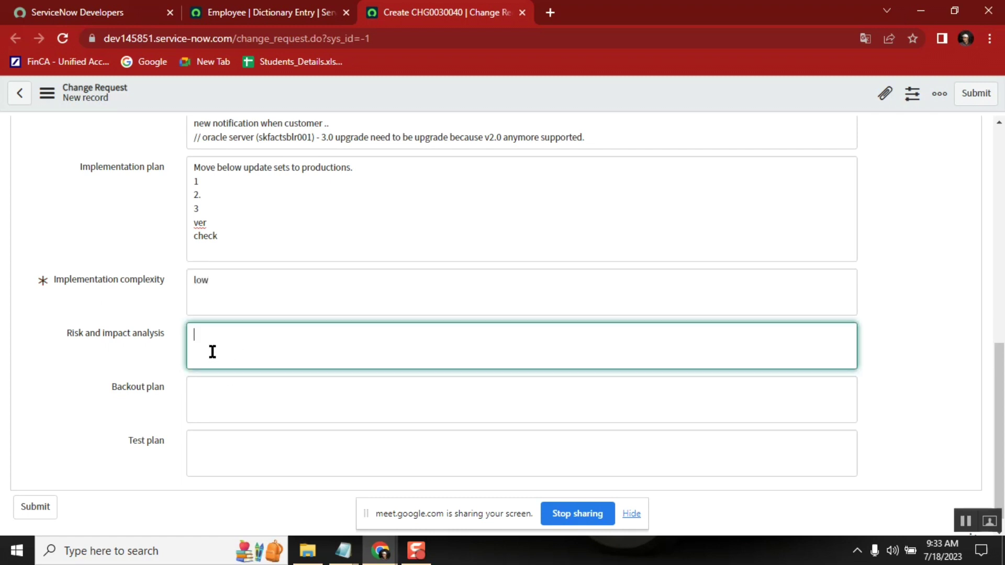
double_click(353, 137)
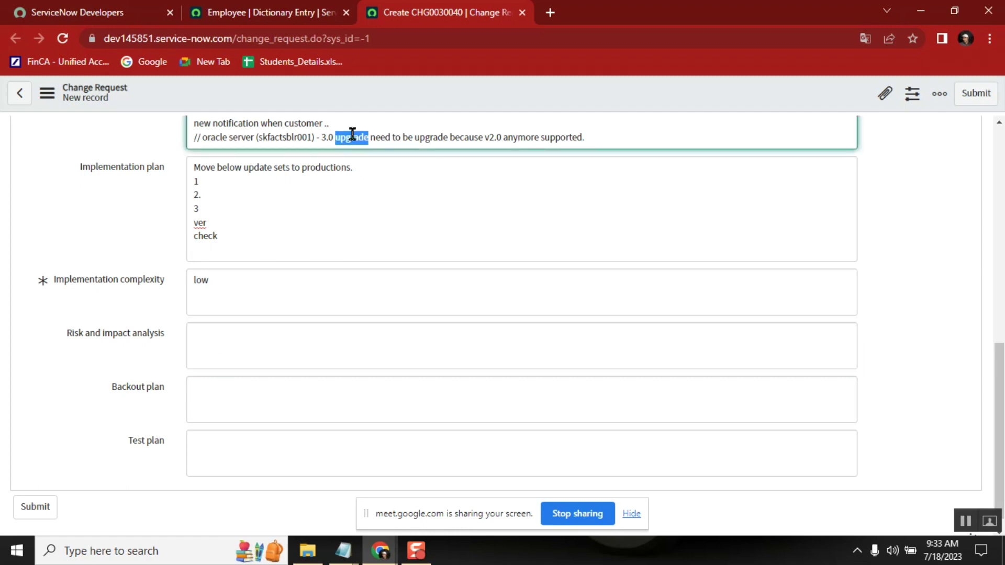
left_click(410, 119)
mouse_move(131, 338)
left_click(202, 352)
type("no")
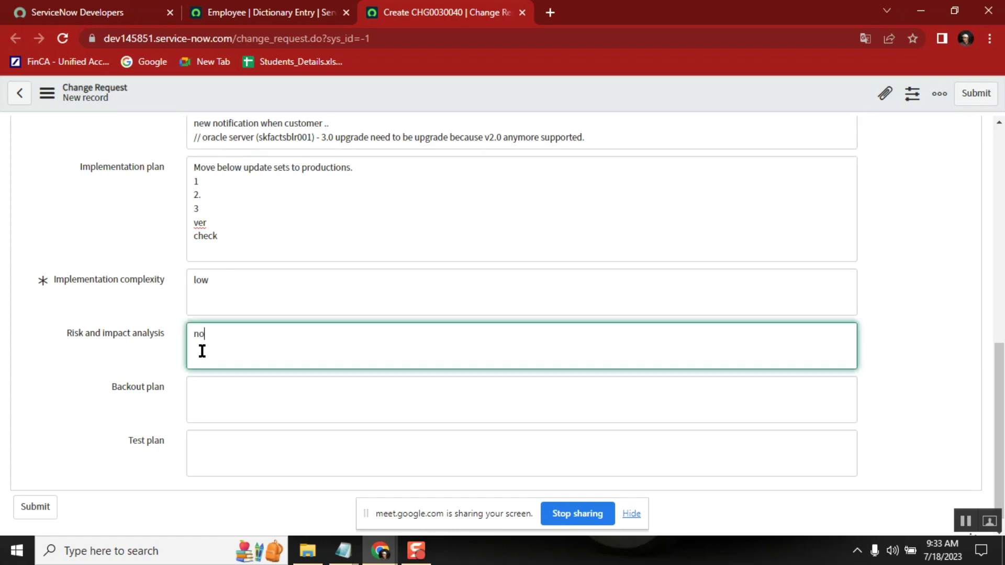
type(".")
key("Return")
Add "it has been verified in dev and test very closed and no risk is found" as the second line of the Risk and impact analysis
type("t has")
key("Left")
key("Left")
key("Left")
key("Left")
key("Left")
type("i")
key("Right")
key("Right")
key("Right")
key("Right")
key("Right")
type("been verified in dev")
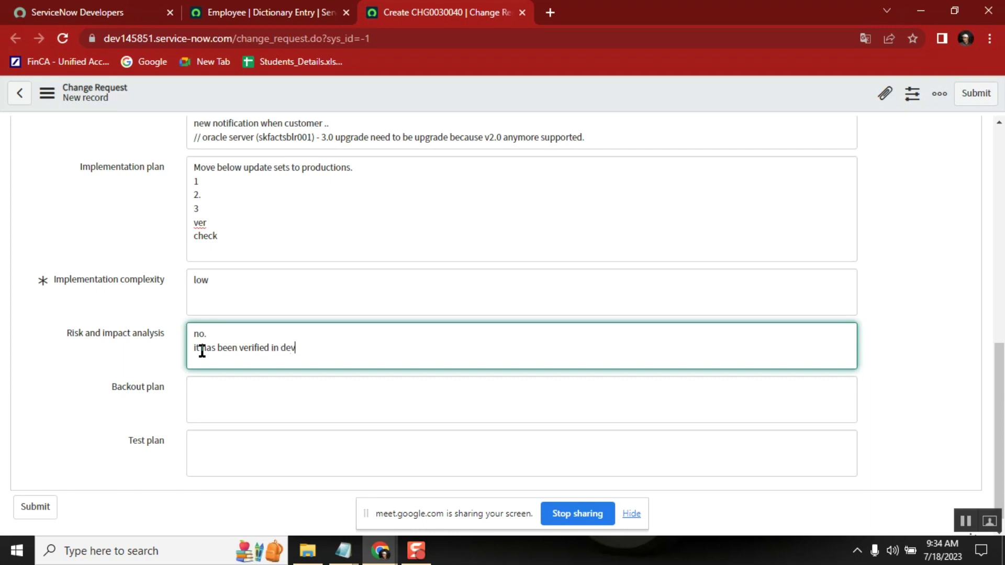
type(" and test versy closed and  no rick")
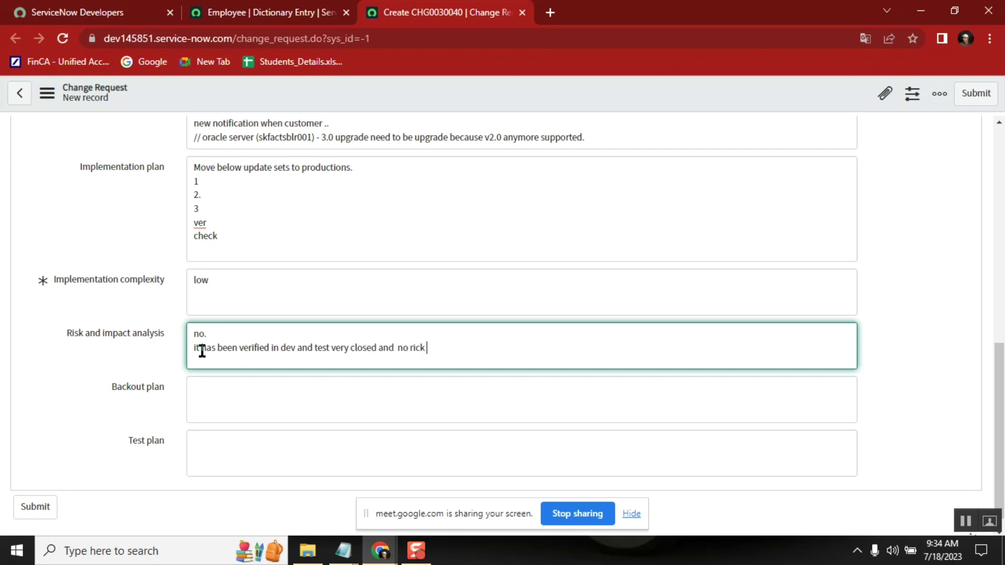
key("BackSpace")
key("BackSpace")
type("sk is found")
Add "attached customer testing (UAT)." as the third line of the Risk and impact analysis
key("Return")
type("attached customer testin")
key("BackSpace")
type("g")
key("BackSpace")
type("ng (UAT).")
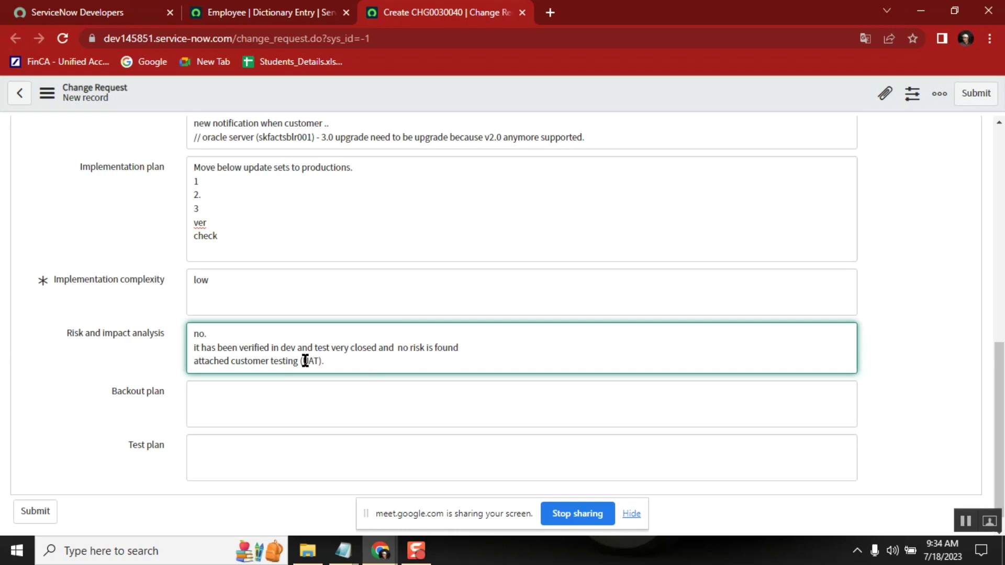
double_click(310, 361)
left_click(248, 411)
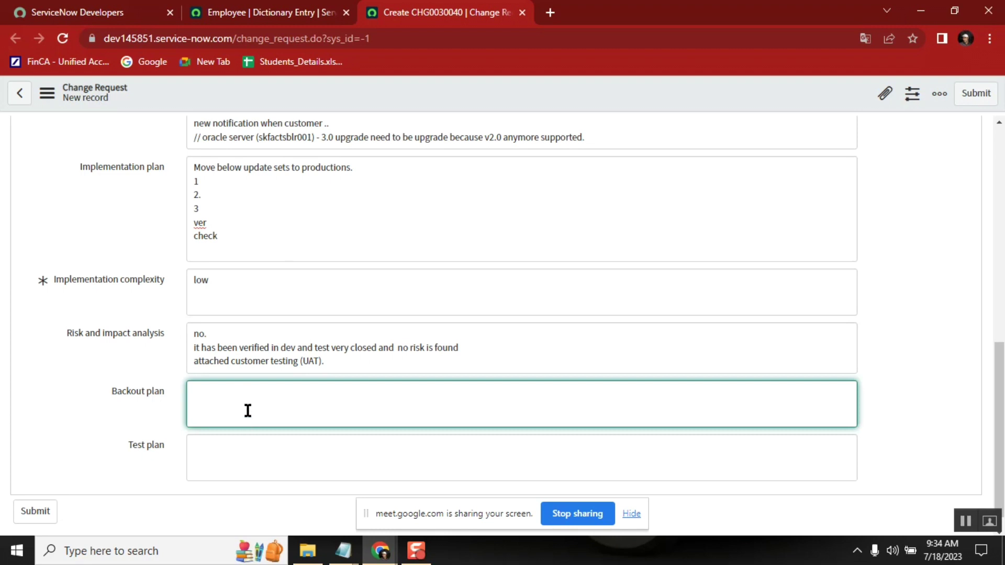
double_click(294, 139)
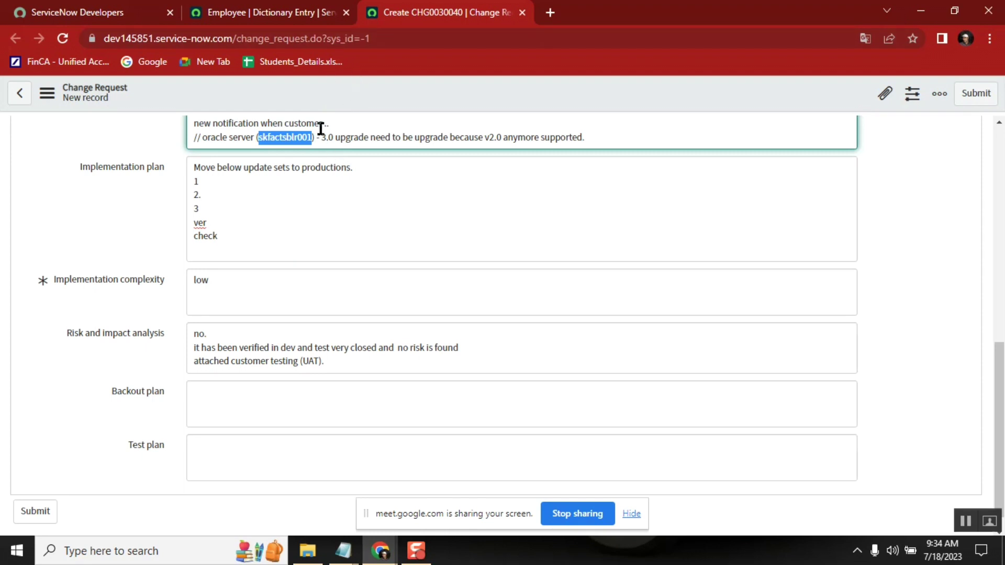
left_click(282, 394)
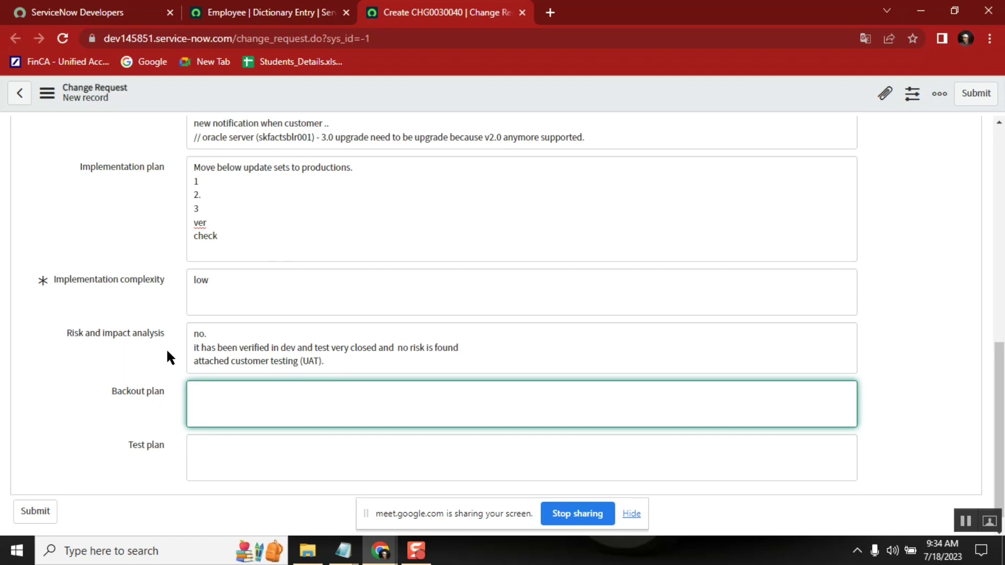
left_click(282, 182)
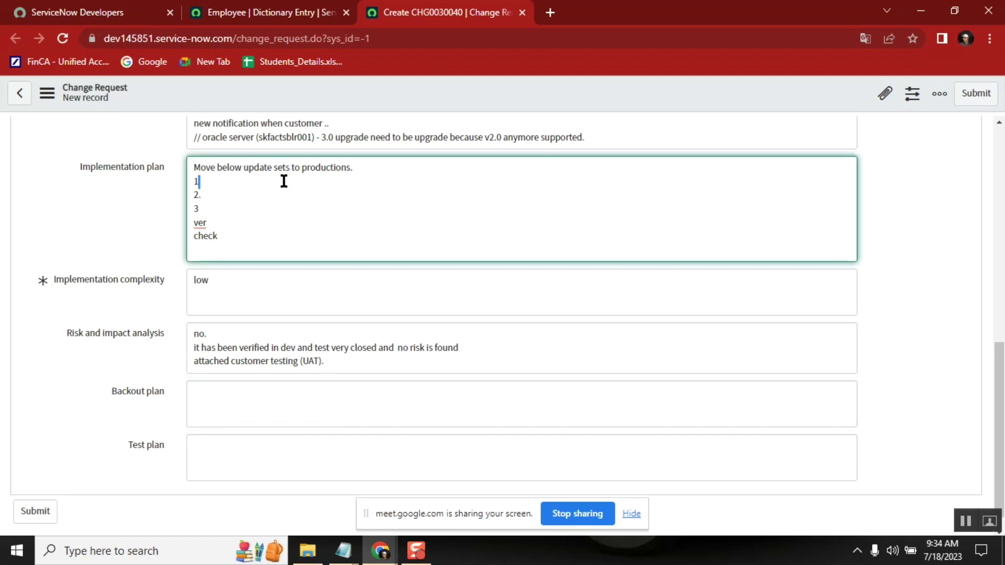
left_click(292, 410)
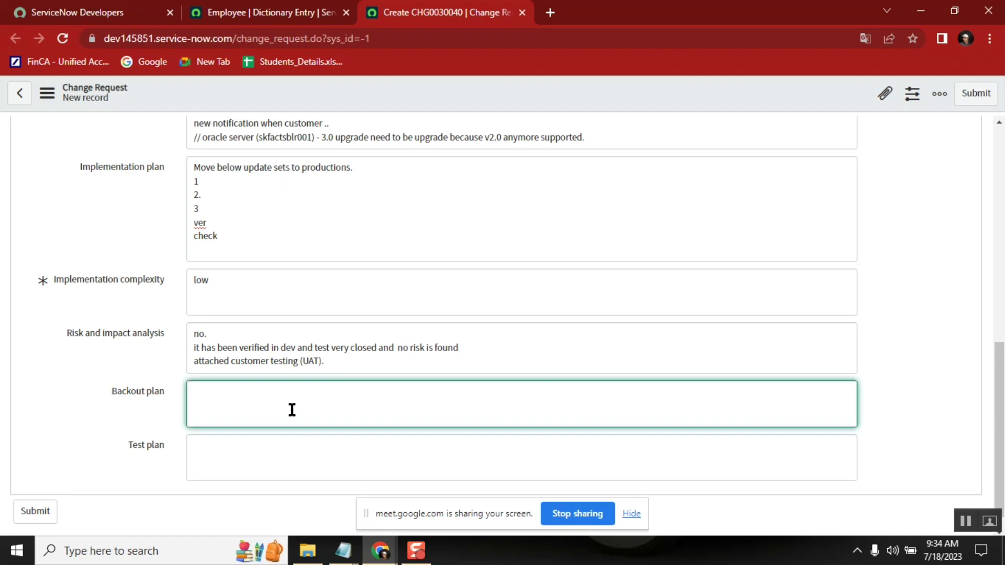
left_click(271, 14)
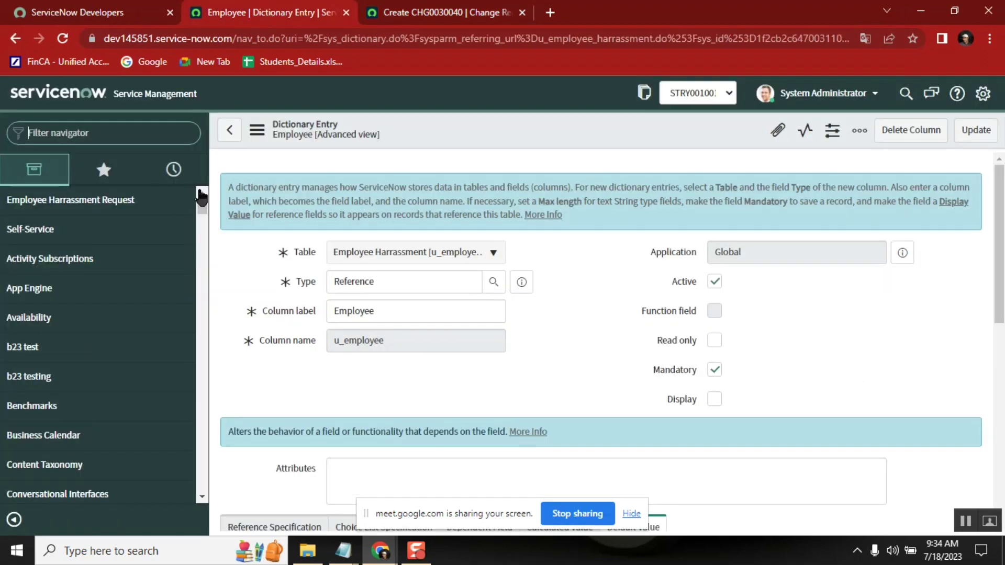
left_click(424, 16)
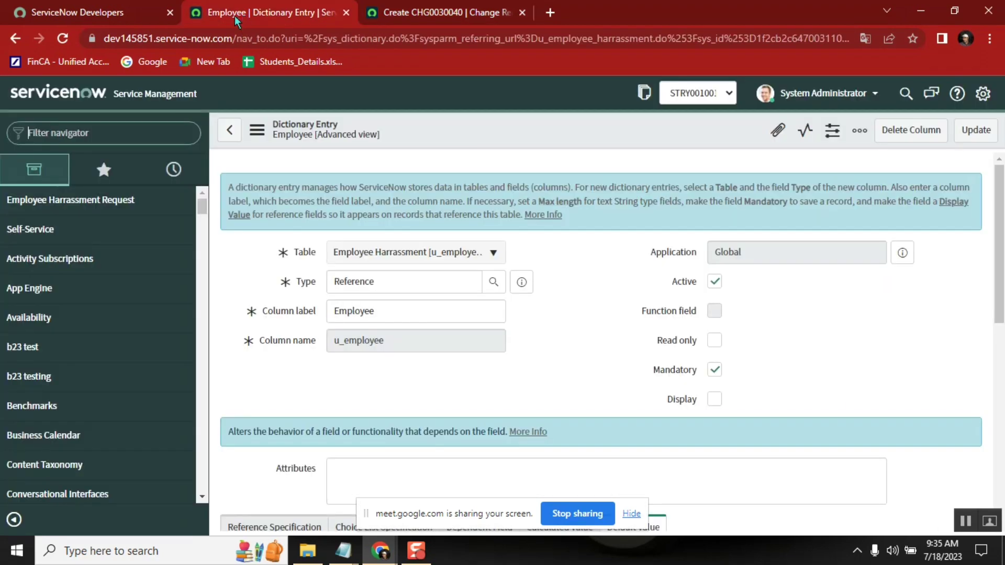
Find Local Update Sets through the navigator, open the list in a separate tab, and view the STRY0010018_Devision_v1.3 update set
left_click(241, 14)
left_click(78, 124)
type("back")
key("BackSpace")
key("BackSpace")
key("BackSpace")
key("BackSpace")
type("local")
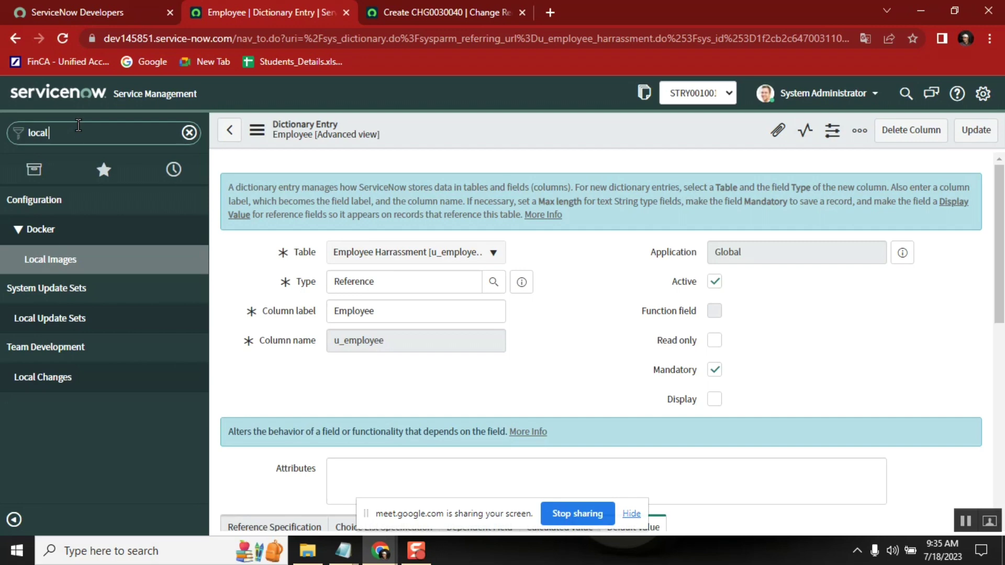
middle_click(78, 319)
left_click(595, 19)
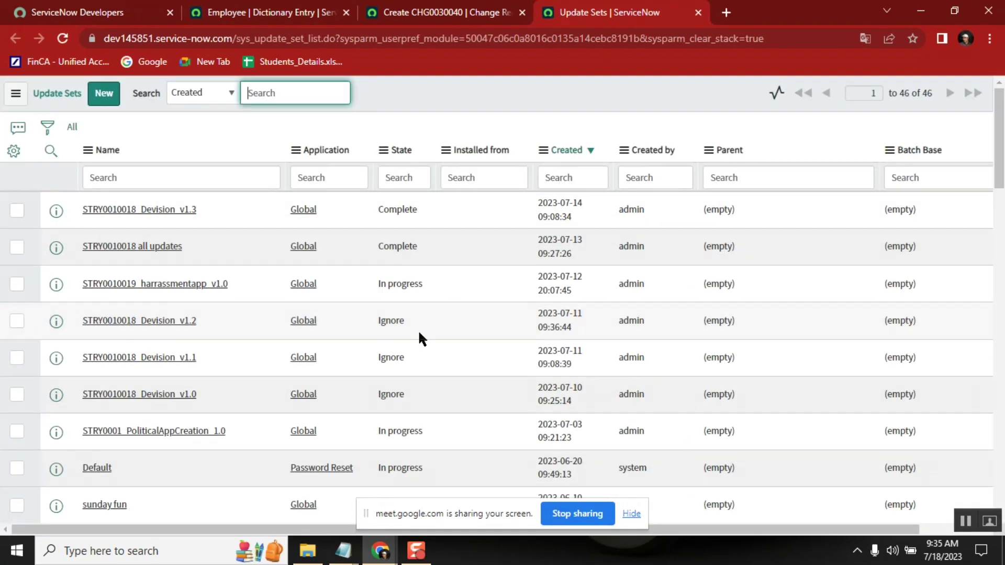
left_click(181, 210)
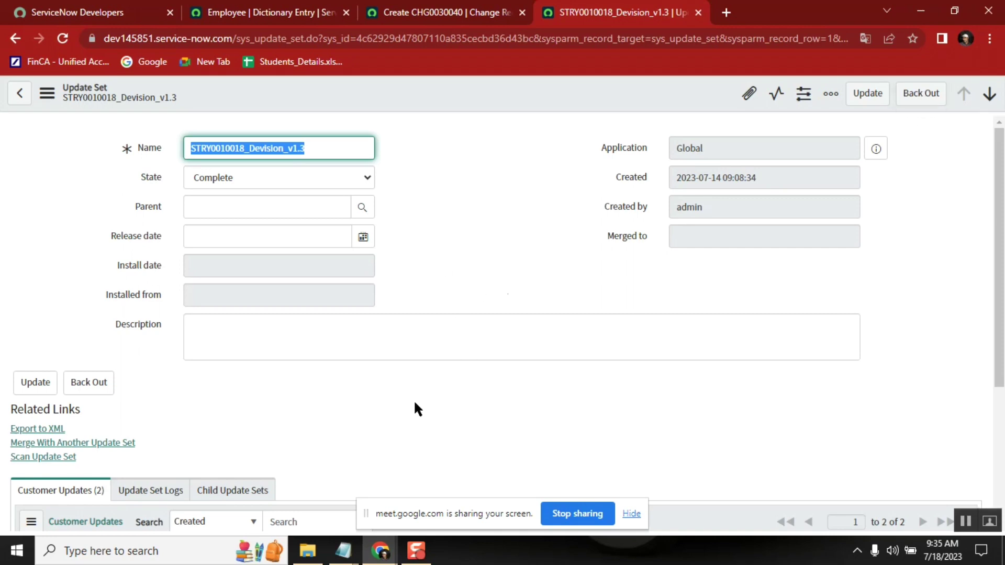
Look at the Class23_Scripting_Intro.txt notes in Notepad and return to the update set in Chrome
left_click(344, 553)
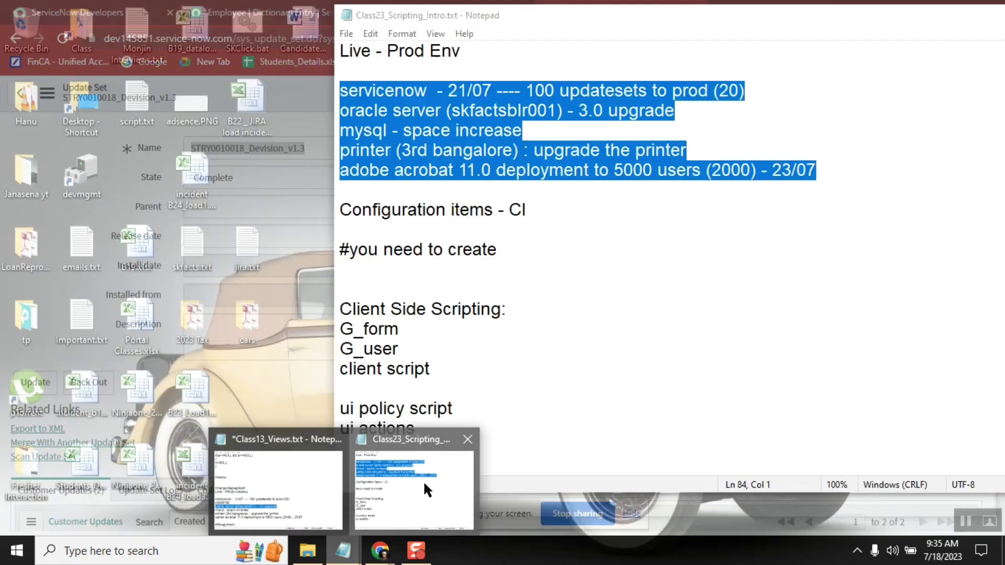
left_click(419, 483)
mouse_move(380, 550)
left_click(217, 484)
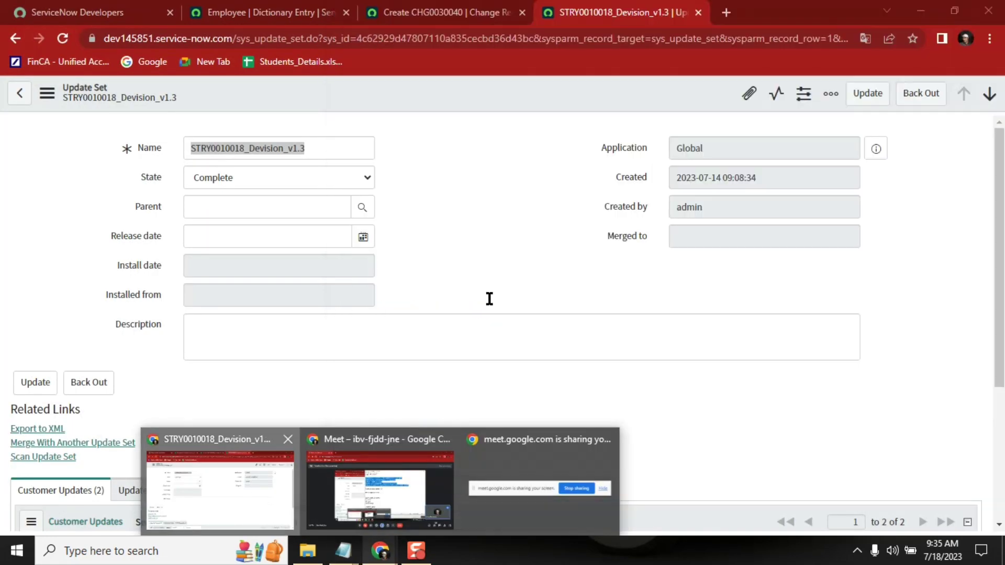
Return to the new change request and enter "Backout the update sets" as the Backout plan
left_click(439, 12)
left_click(291, 388)
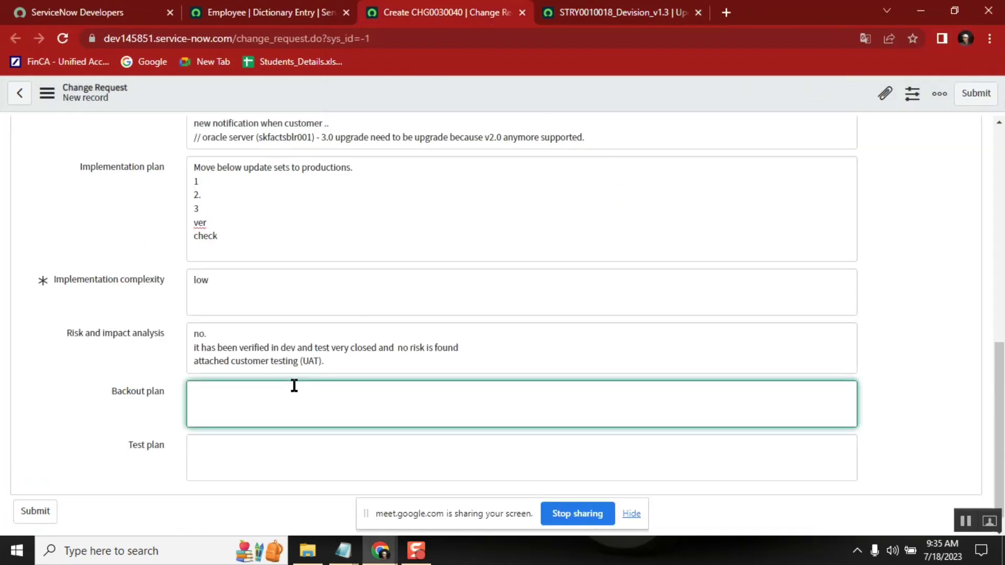
type("Backout the update sets")
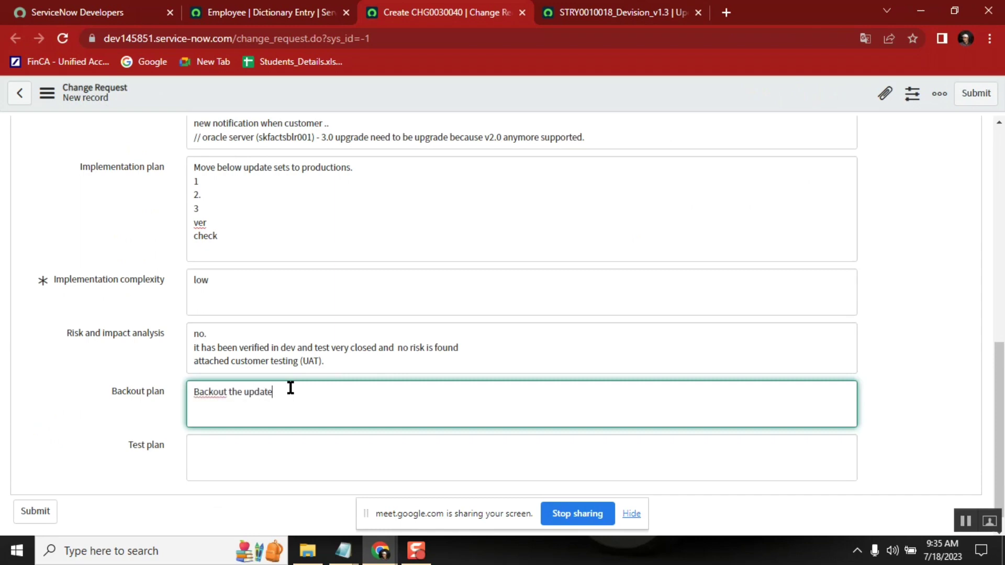
Fill in the Test plan with the lines "testing steps", "go", "open", "cilck" and "verify"
left_click(263, 464)
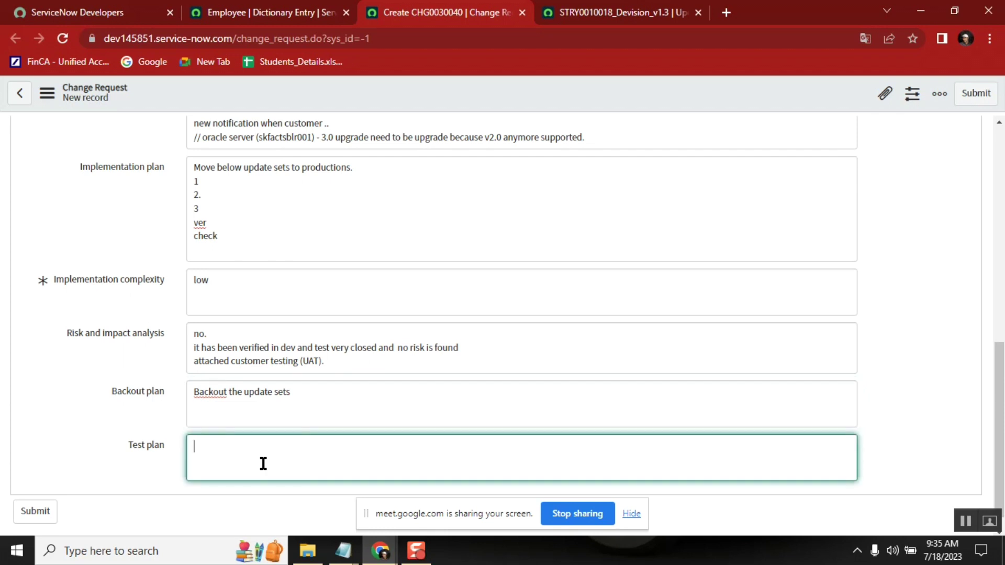
type(".st")
key("BackSpace")
key("BackSpace")
type("testing steps")
key("Return")
type("goi")
key("BackSpace")
key("Return")
type("open")
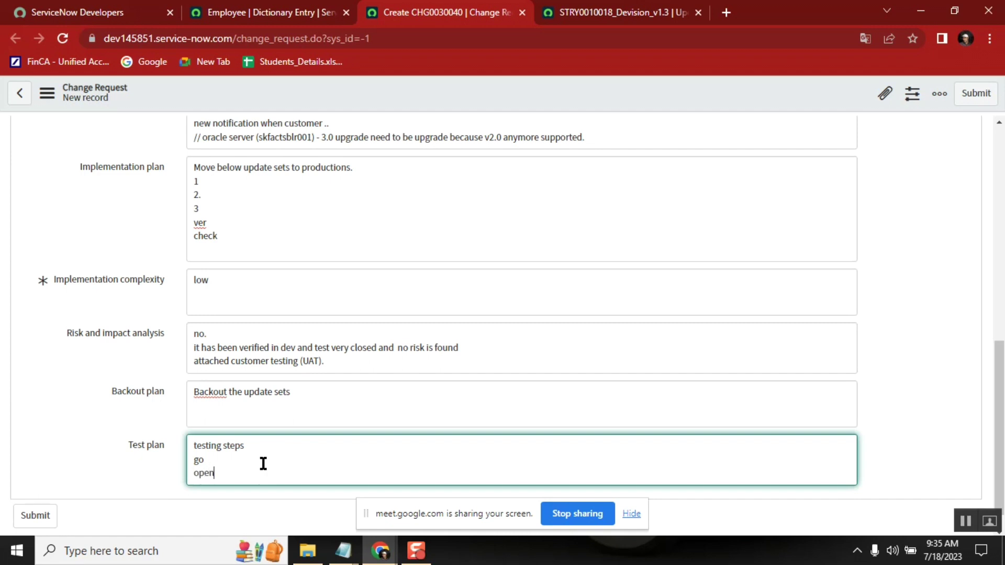
key("Return")
type("cilck")
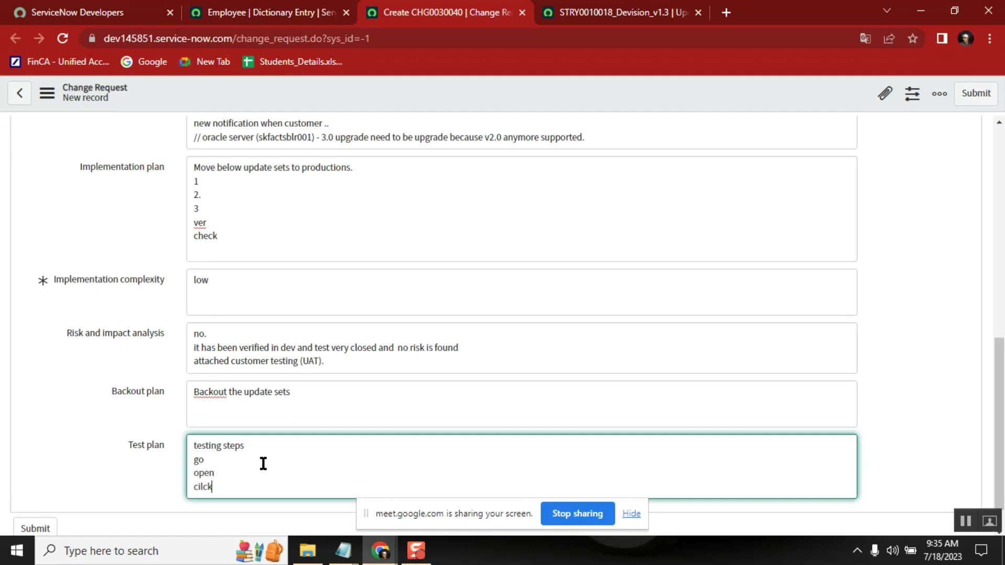
key("Return")
type("verify")
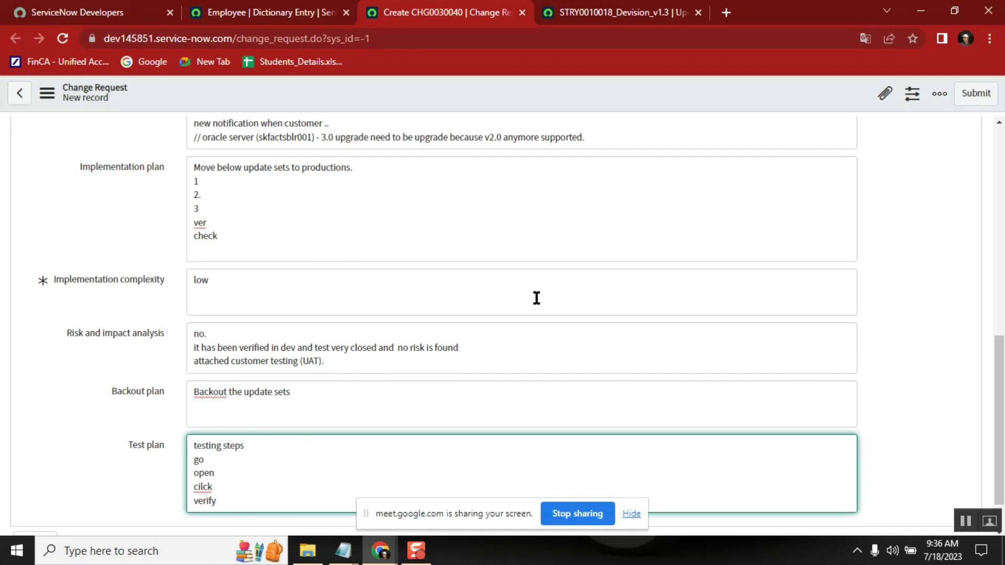
Set the Planned start date in the change request's schedule to 2023-07-21 with a time of 17:00
scroll(999, 130, "up", 3)
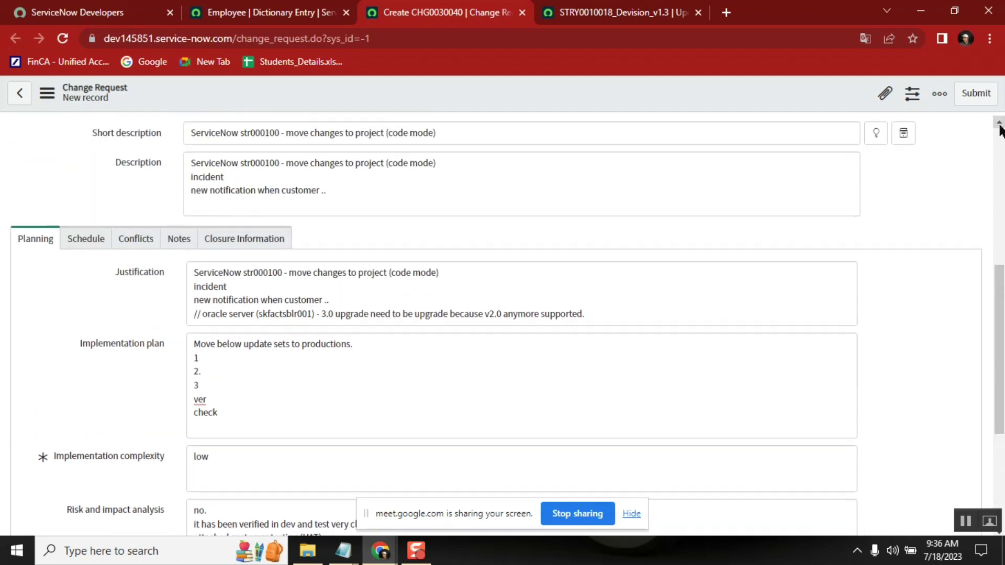
left_click(86, 239)
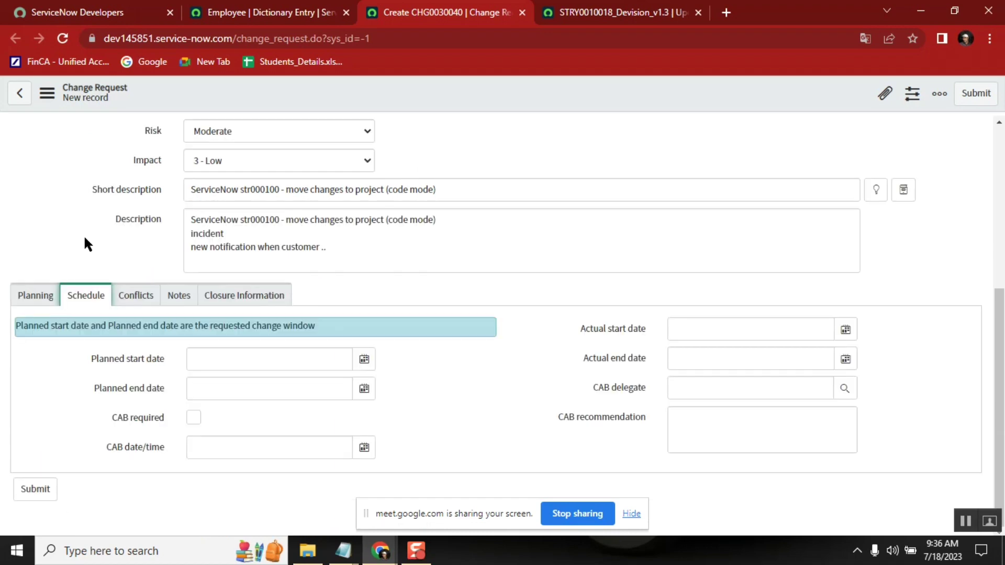
left_click(362, 361)
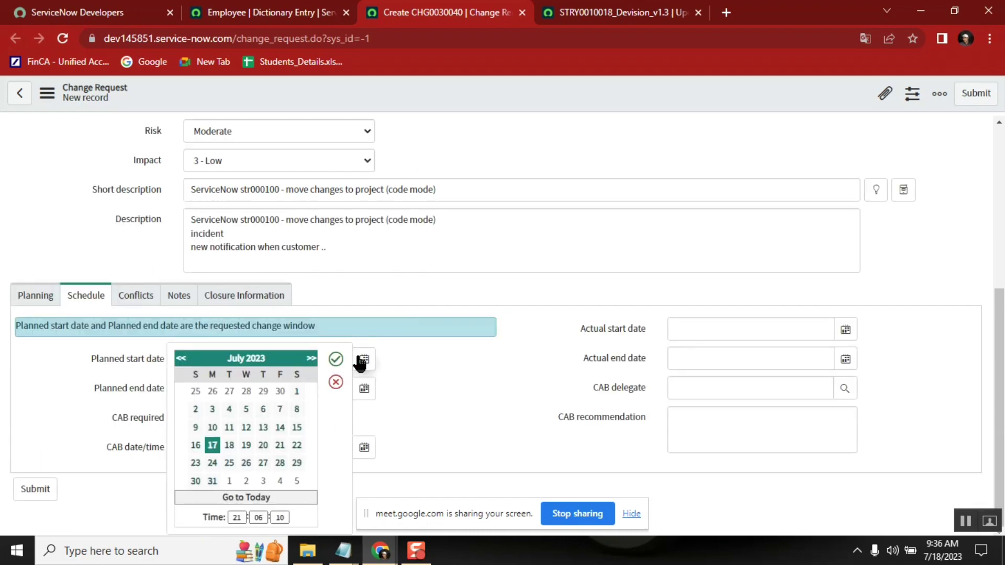
left_click(278, 445)
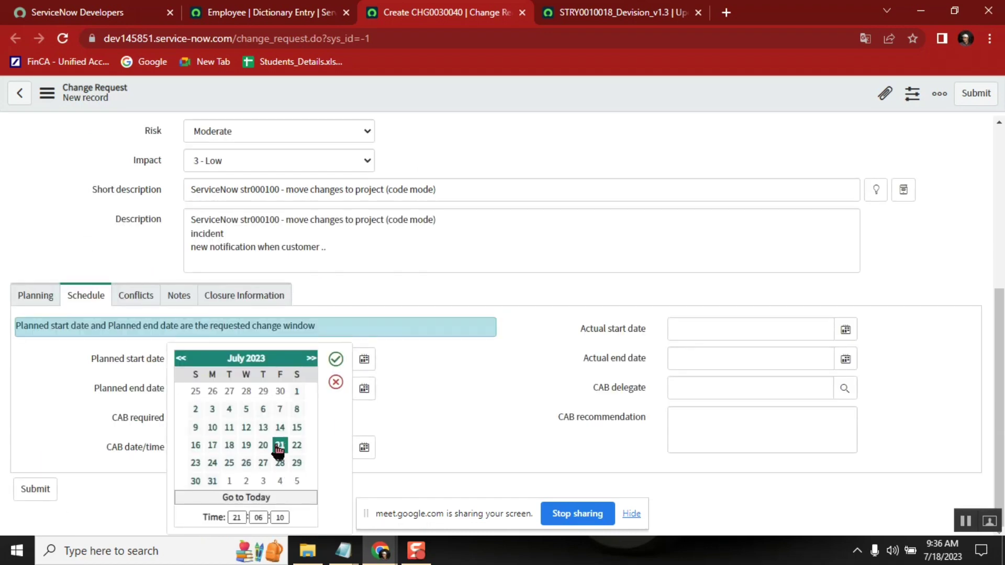
left_click(242, 518)
type("17")
left_click(262, 518)
type("00")
left_click(336, 359)
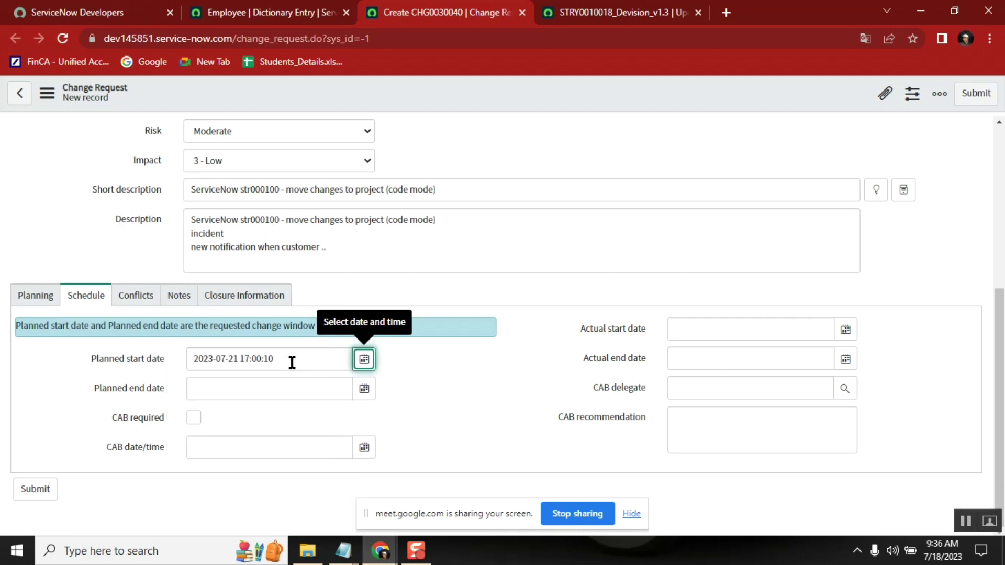
Copy the Planned start date value, and set the seconds of the Planned start date to 00
left_click_drag(292, 363, 188, 364)
key("ctrl+c")
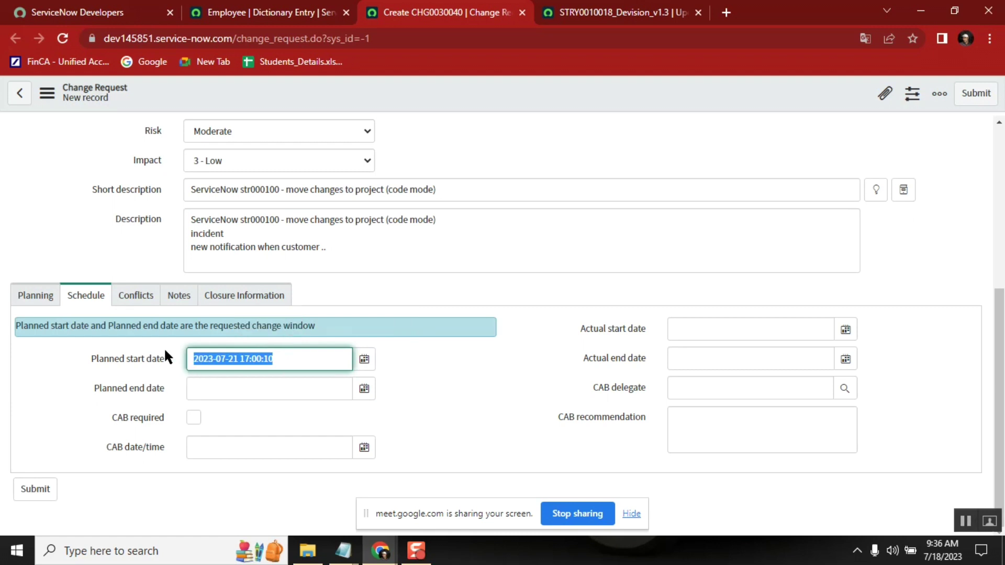
left_click(295, 362)
key("BackSpace")
key("BackSpace")
type("00")
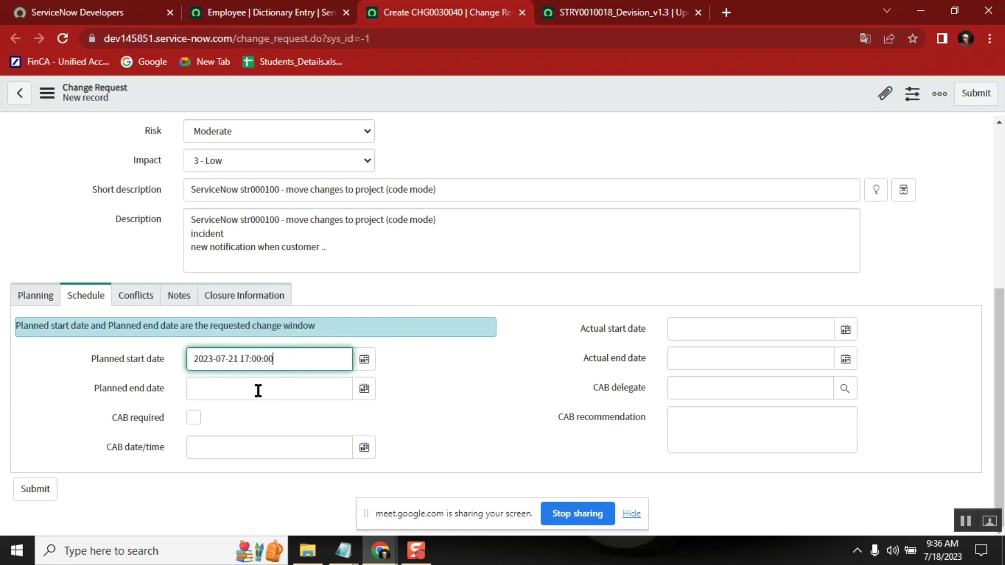
left_click(253, 388)
key("ctrl+v")
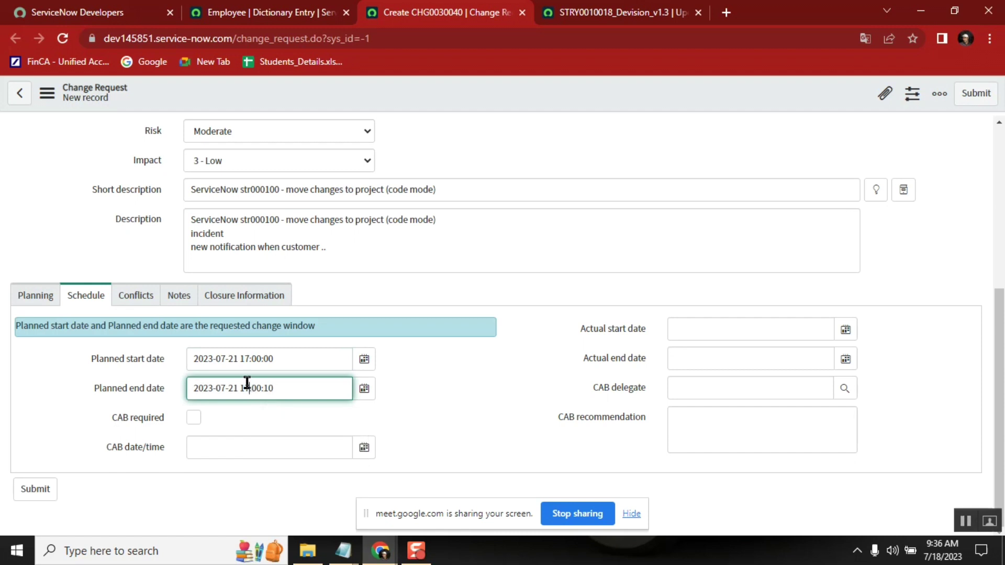
left_click(247, 387)
key("BackSpace")
type("9")
left_click(439, 393)
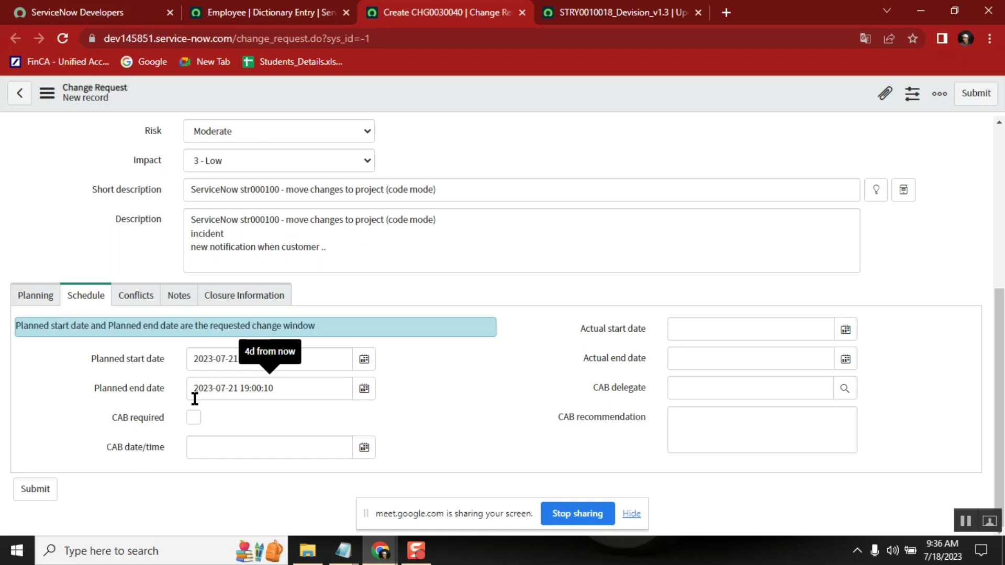
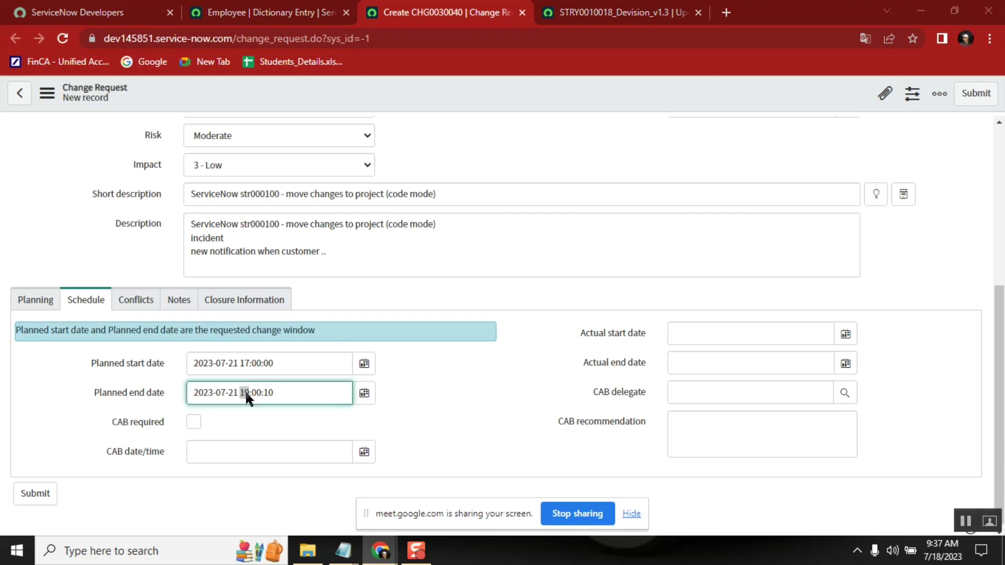
key("alt+Tab")
key("alt+Tab")
key("alt+Tab")
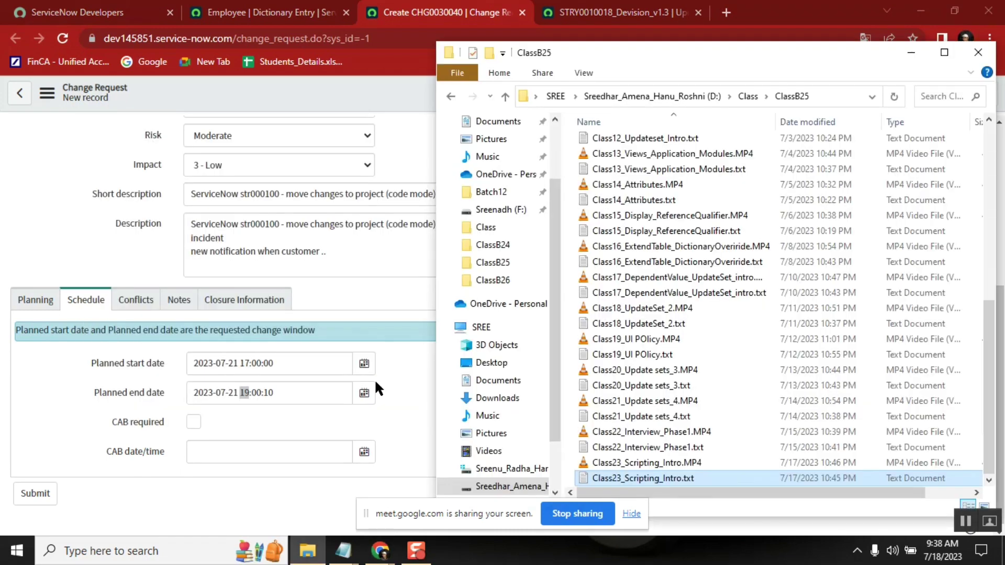
left_click(393, 293)
left_click(247, 363)
double_click(256, 392)
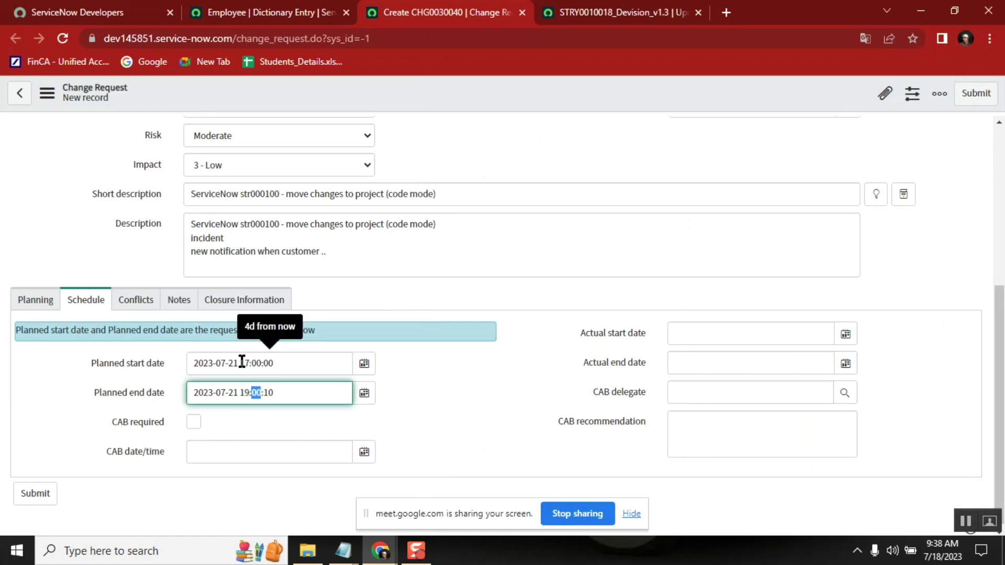
Review the change request's conflict detection requirements, notes, closure information and planning details, and its main fields
left_click(135, 300)
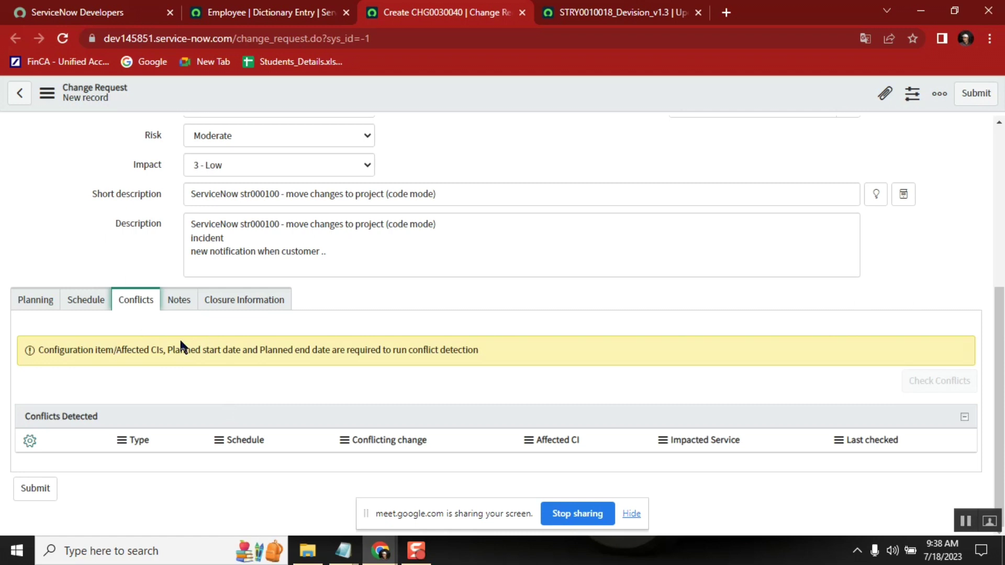
left_click(390, 83)
double_click(156, 350)
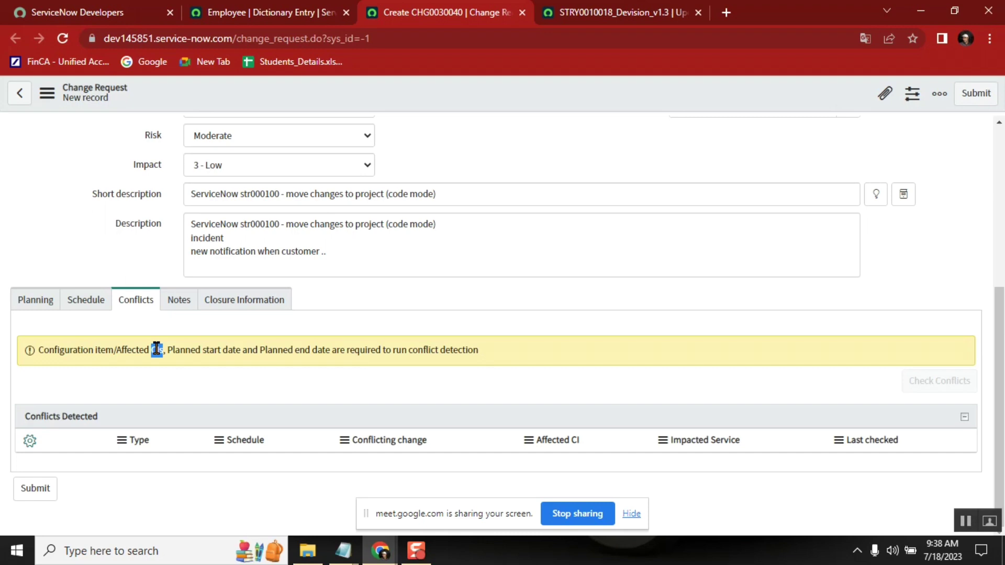
left_click(177, 304)
left_click(238, 305)
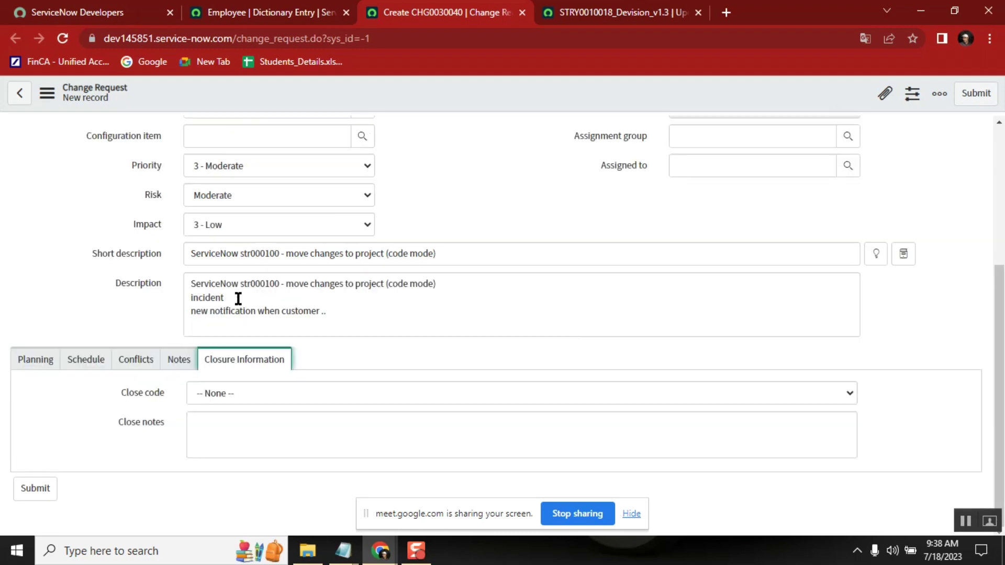
left_click(24, 360)
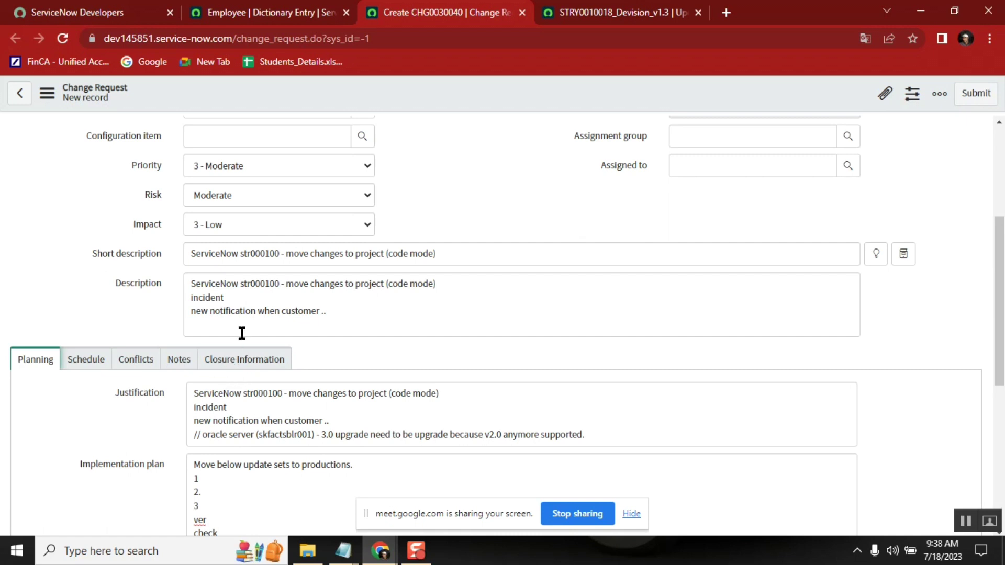
scroll(812, 127, "up", 5)
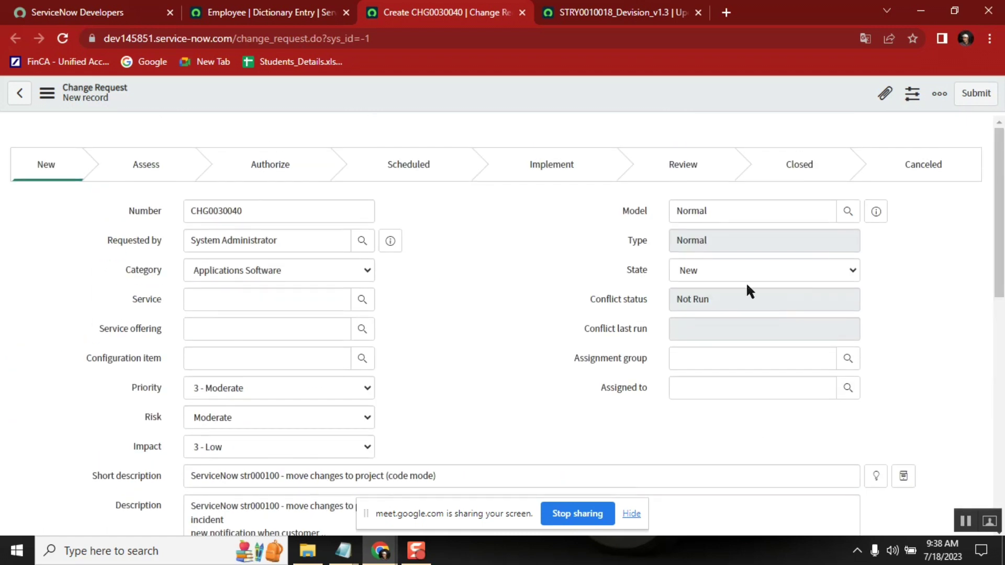
Set the change request's assignment group to ServiceNow Platform support, save the record, and dismiss the alert
left_click(686, 360)
type("s")
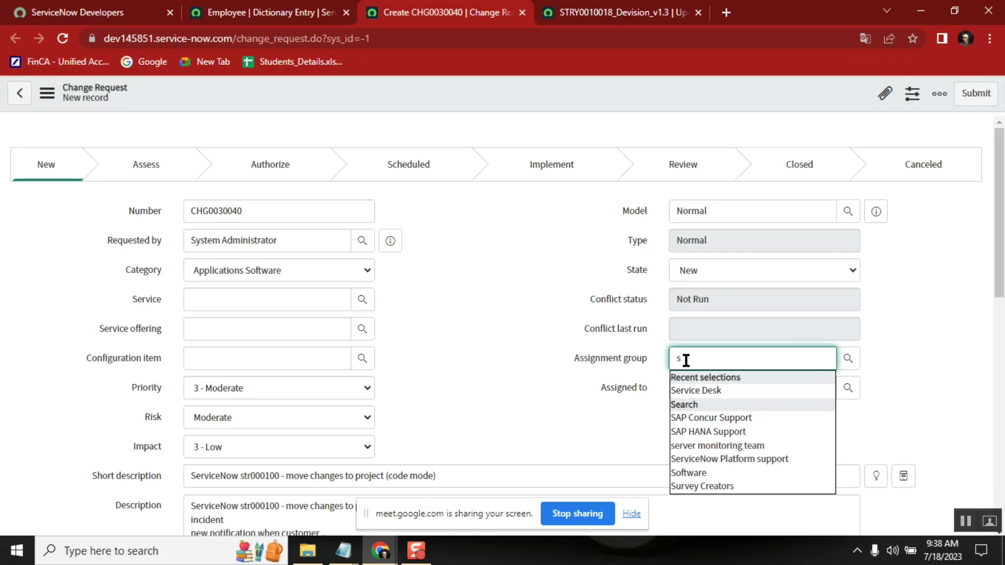
left_click(725, 459)
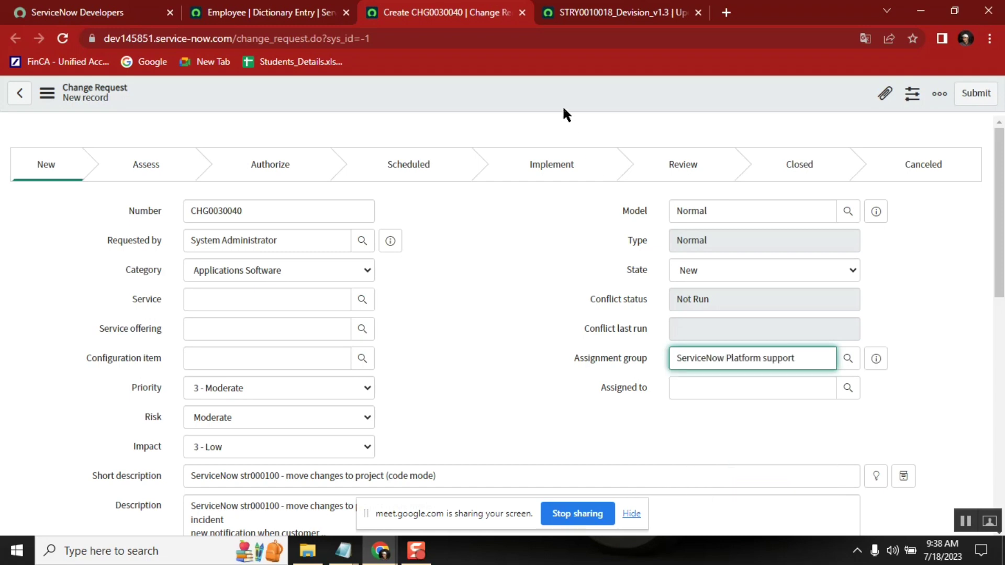
right_click(559, 85)
left_click(584, 89)
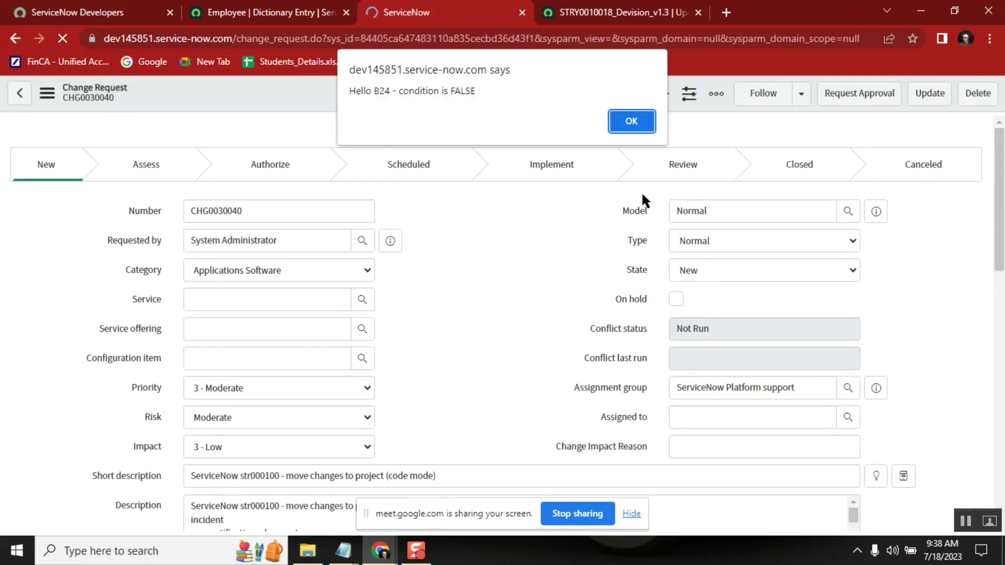
left_click(628, 121)
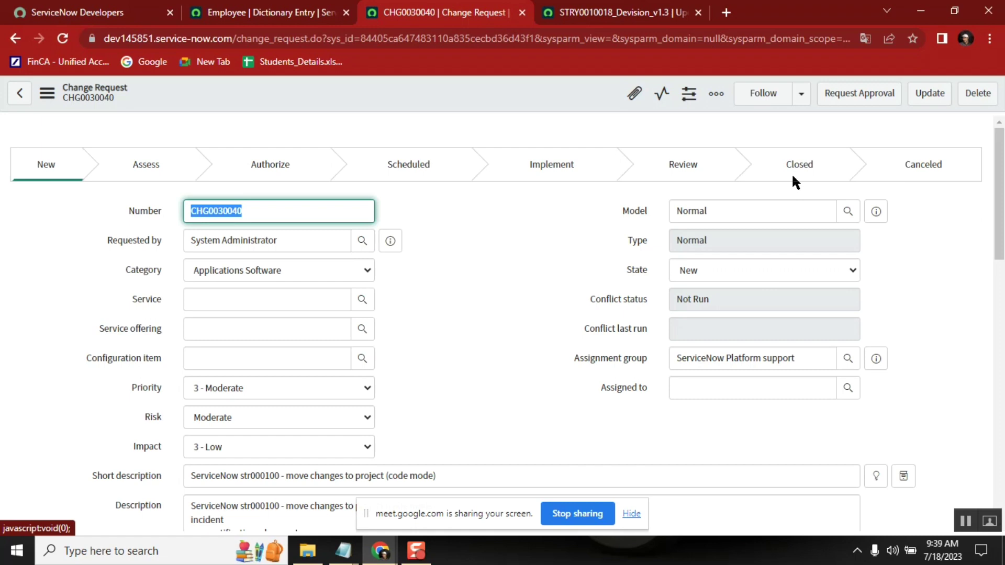
Review the saved change request's description and planning details, and the other example changes listed in the Class13_Views.txt notes
left_click_drag(1000, 194, 989, 255)
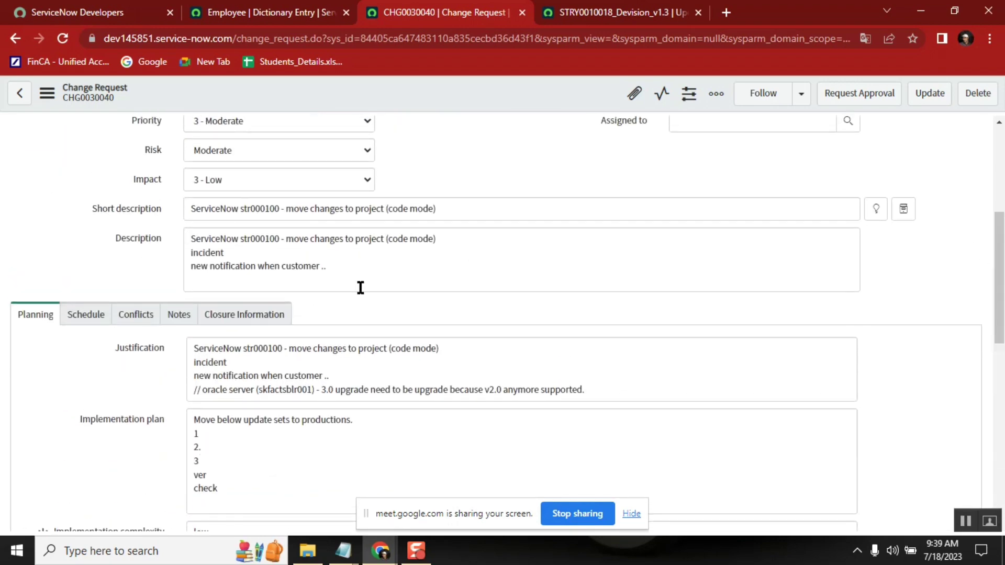
mouse_move(343, 551)
left_click(291, 490)
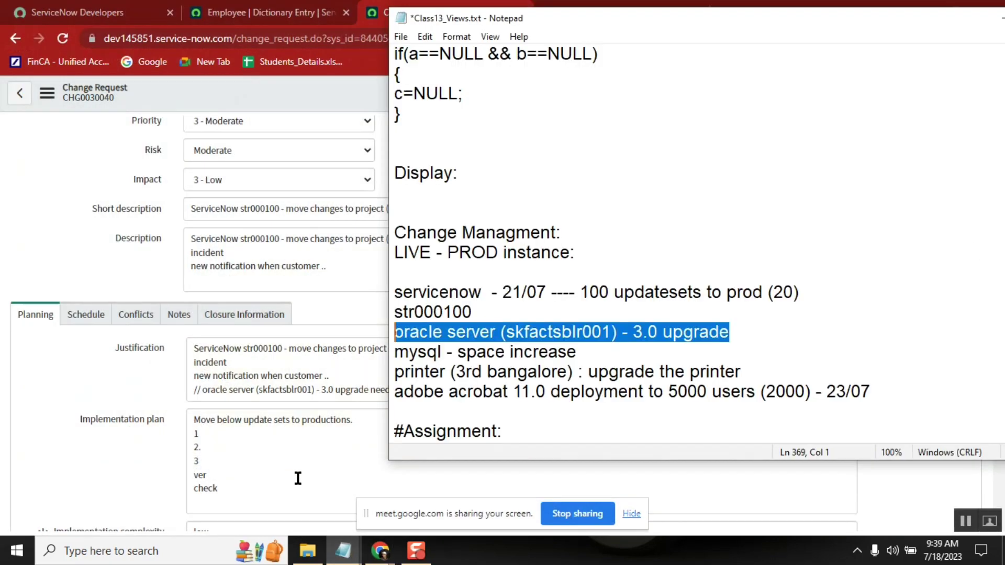
left_click(393, 331)
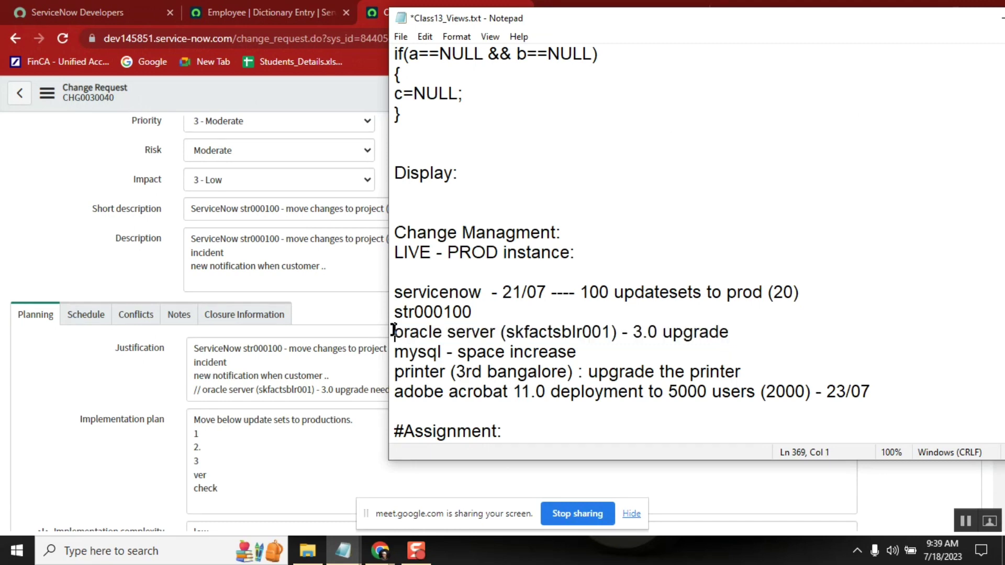
left_click(881, 386, "shift")
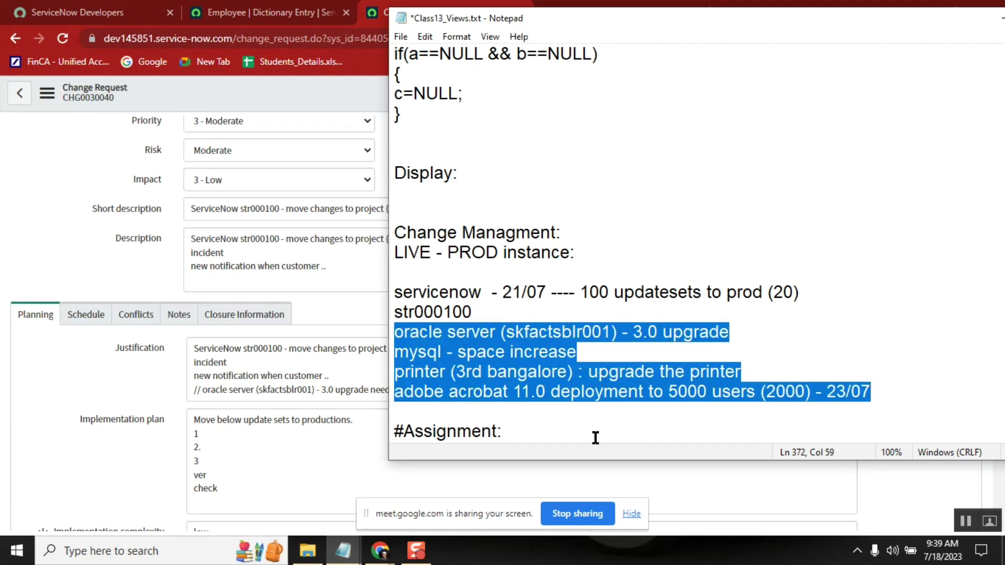
left_click(112, 369)
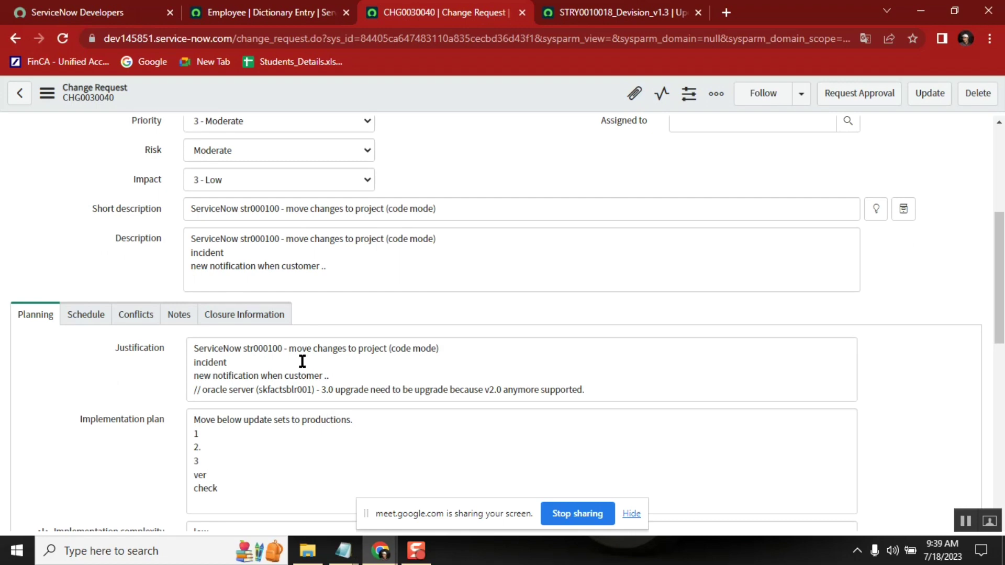
left_click_drag(1001, 237, 1000, 155)
Switch to the Class13_Views.txt notes in Notepad and complete the #Assignment line with "create 5 to 10 changes."
mouse_move(344, 550)
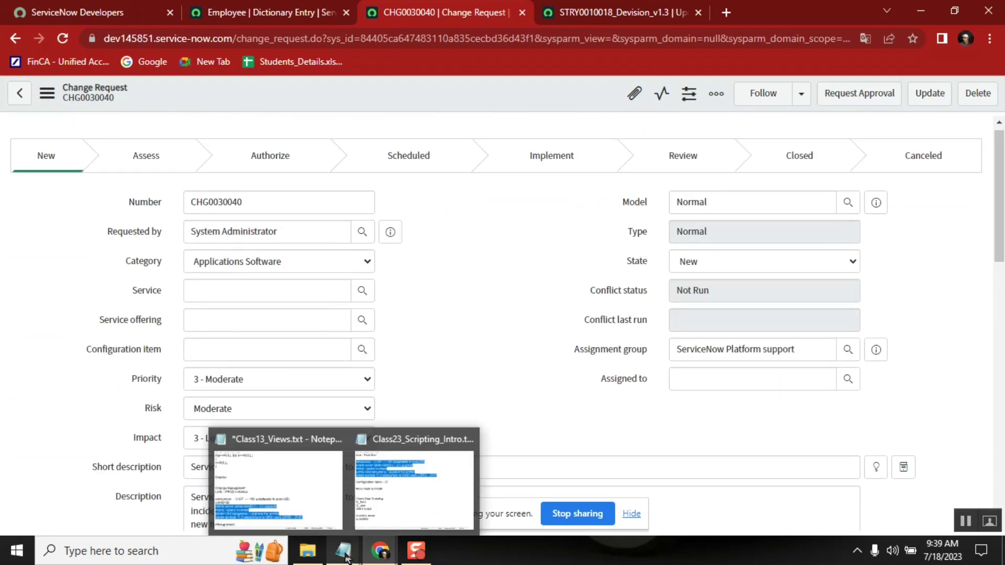
left_click(283, 473)
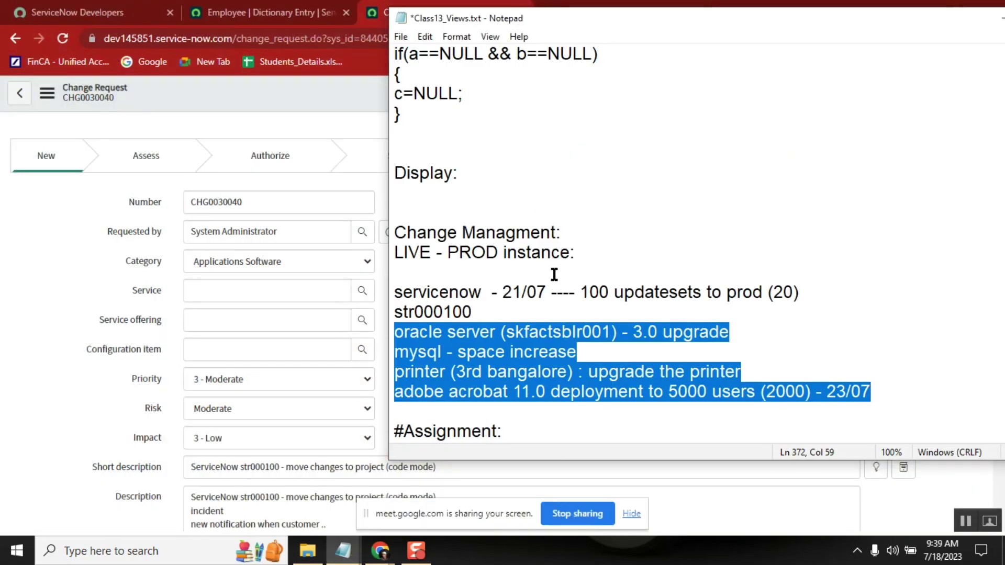
left_click(461, 416)
key("Down")
key("Down")
scroll(462, 416, "down", 1)
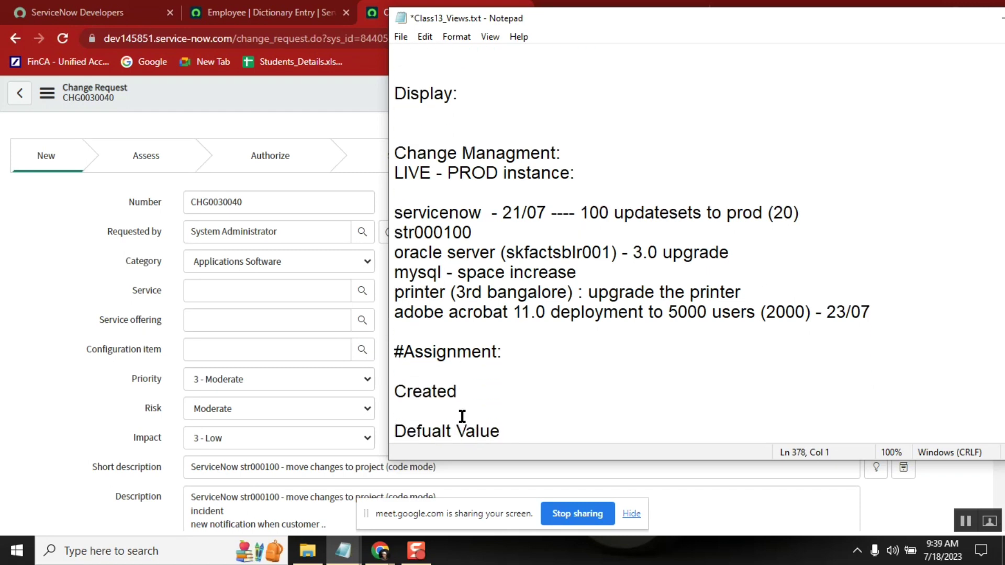
left_click(553, 358)
type("create 5 to 10")
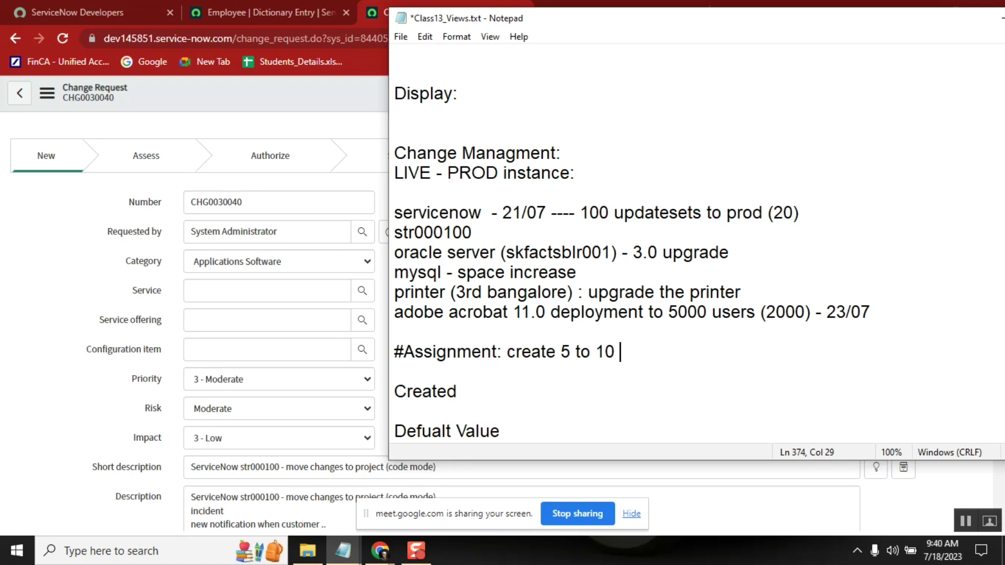
type("changes.")
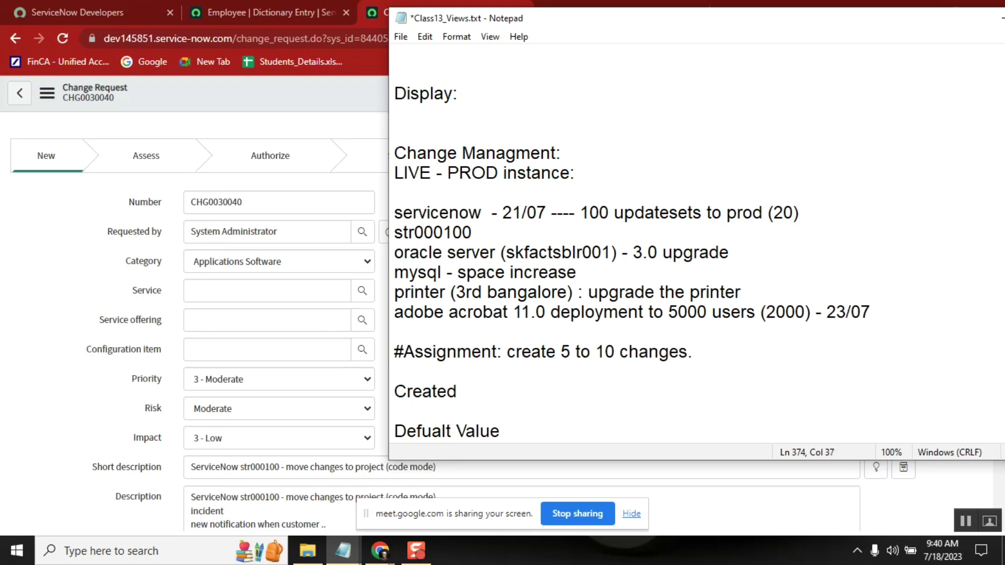
key("shift+Home")
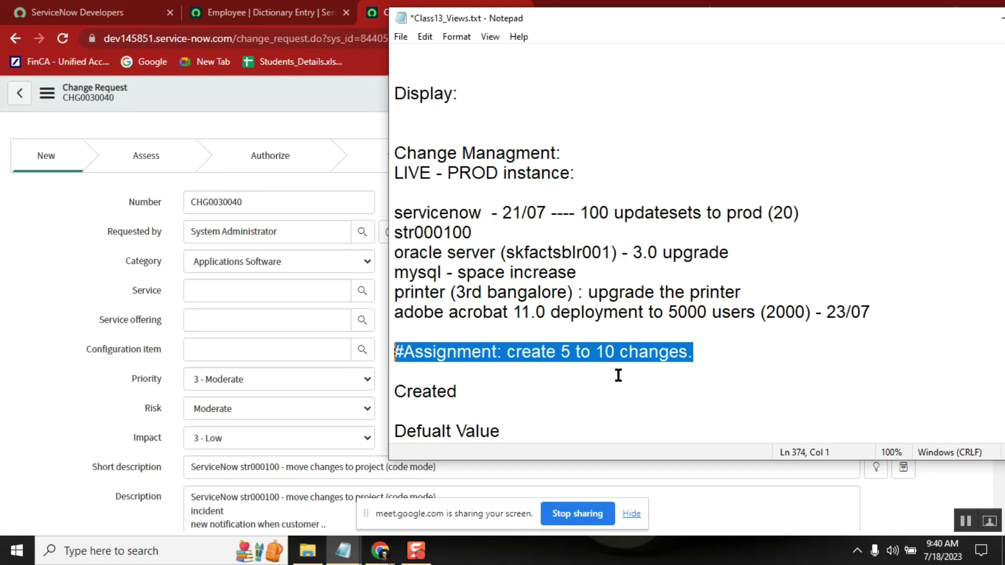
left_click(609, 340)
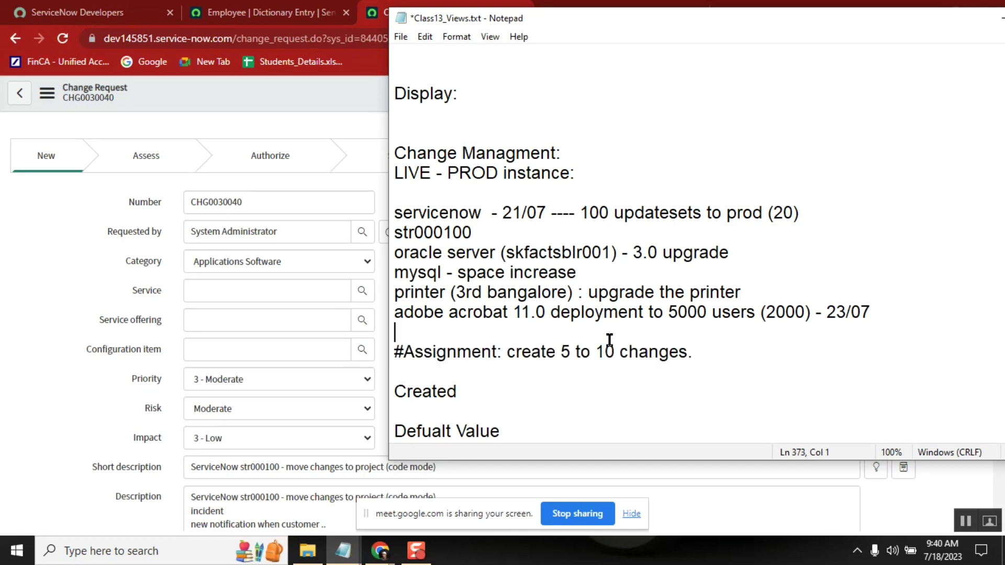
Add the line "itsm - change" below the assignment line in the notes
left_click(580, 368)
key("Return")
type("itsm - inicn")
key("BackSpace")
key("BackSpace")
key("BackSpace")
key("BackSpace")
key("BackSpace")
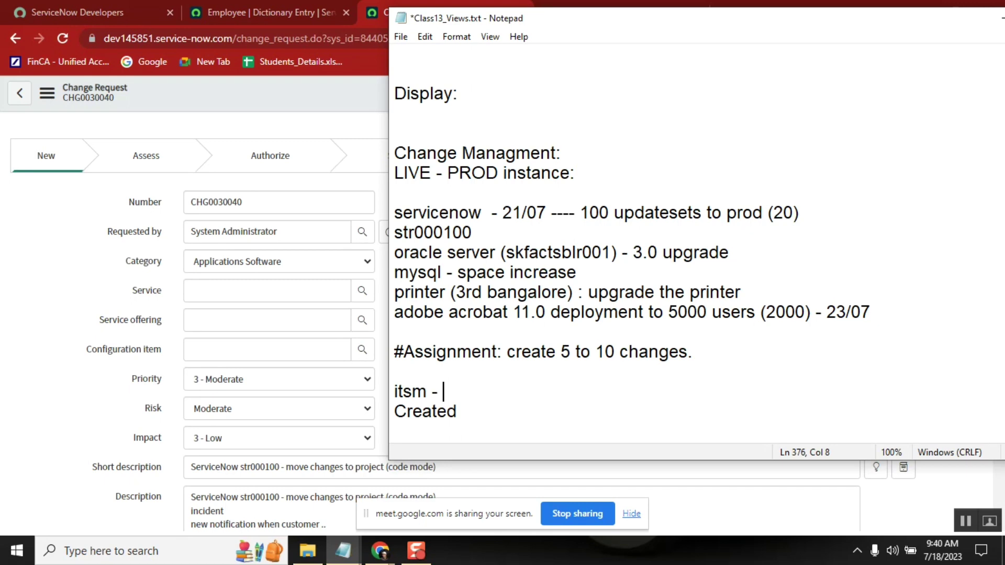
type("change")
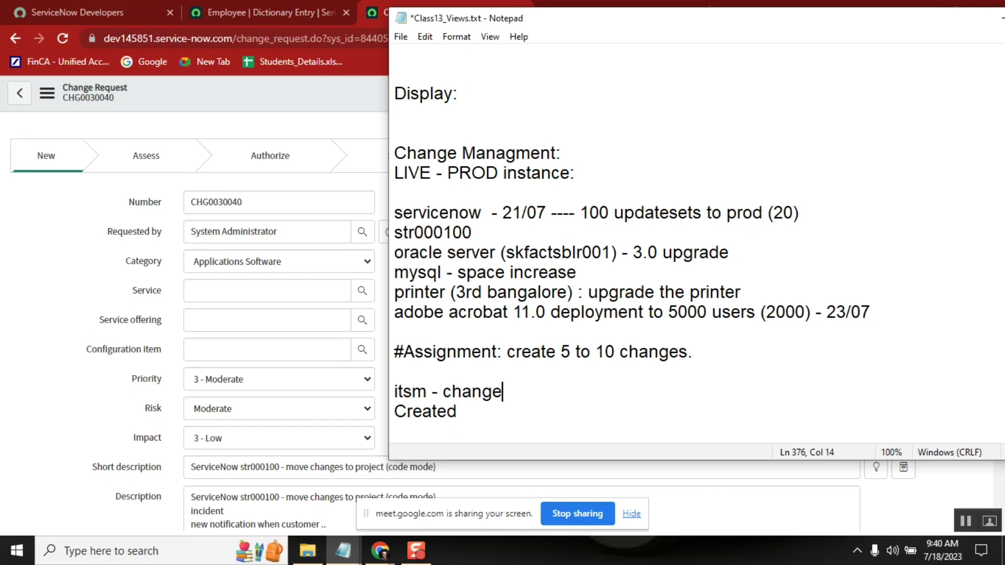
Check the assignment and itsm lines in the Class13_Views.txt notes, and save the file
left_click(64, 230)
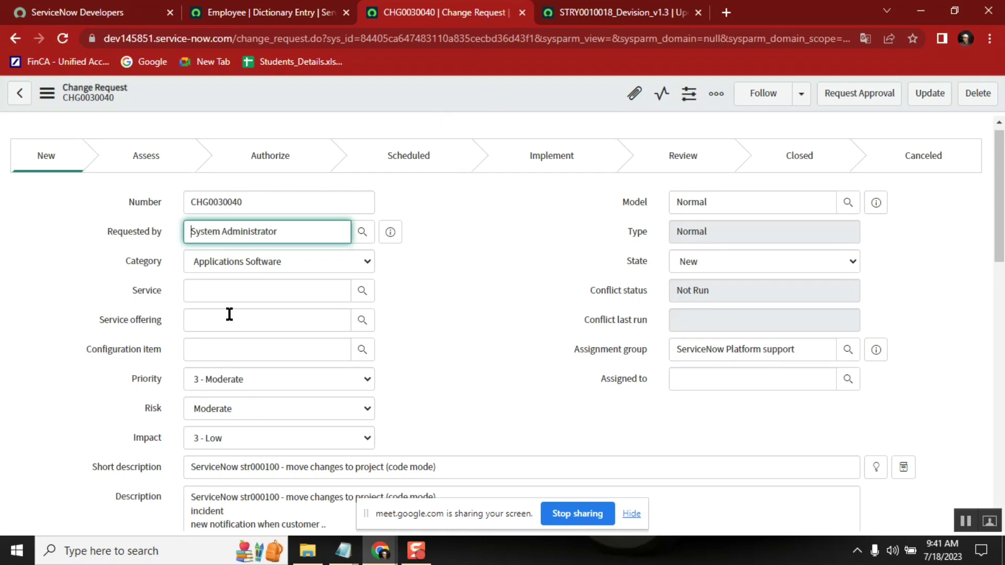
mouse_move(344, 550)
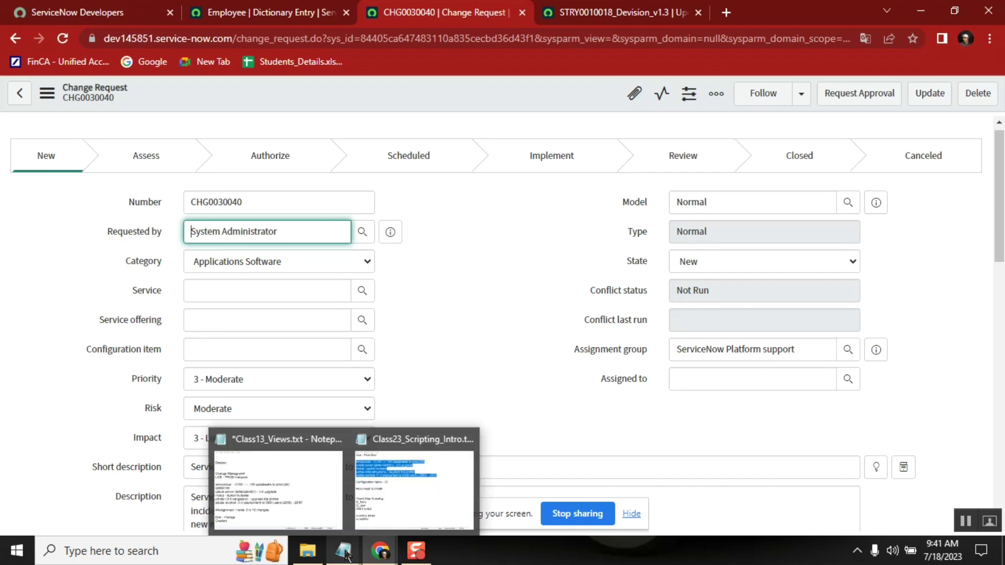
left_click(296, 479)
double_click(472, 396)
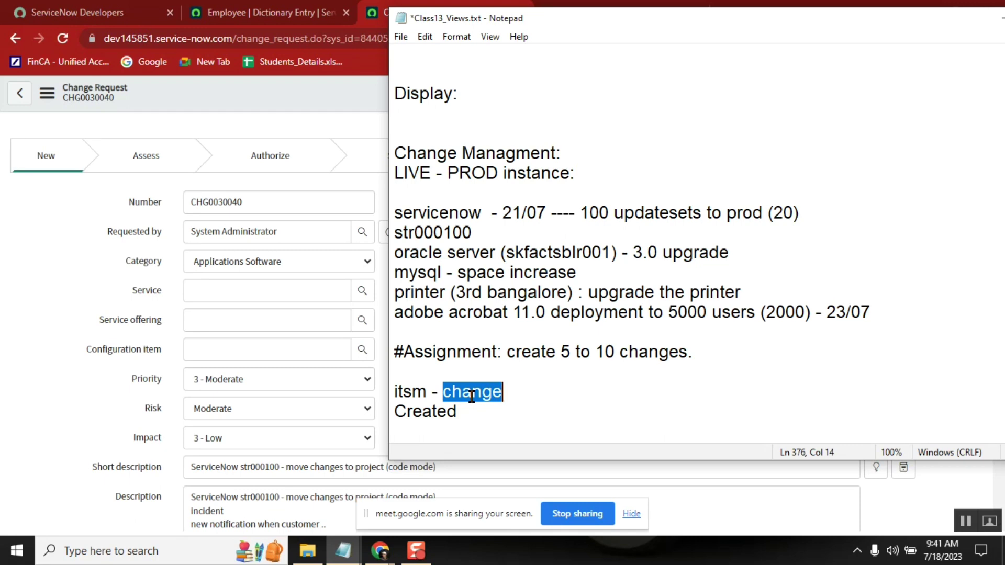
double_click(464, 351)
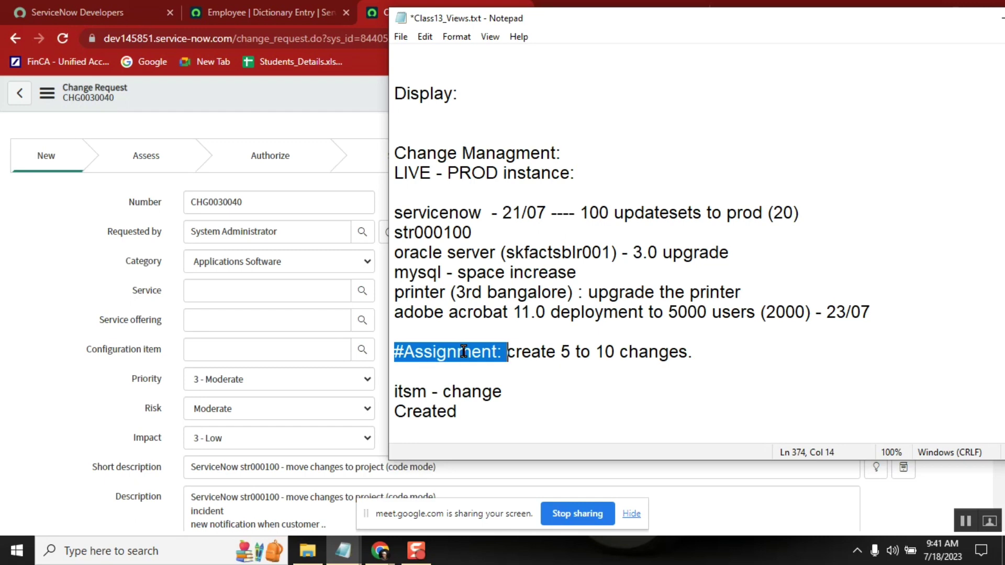
double_click(606, 353)
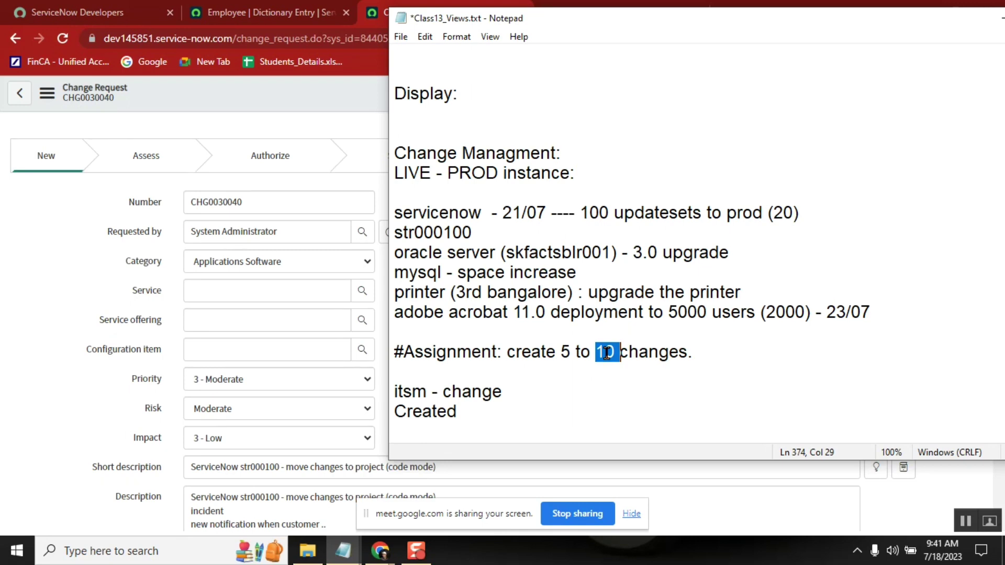
left_click(753, 383)
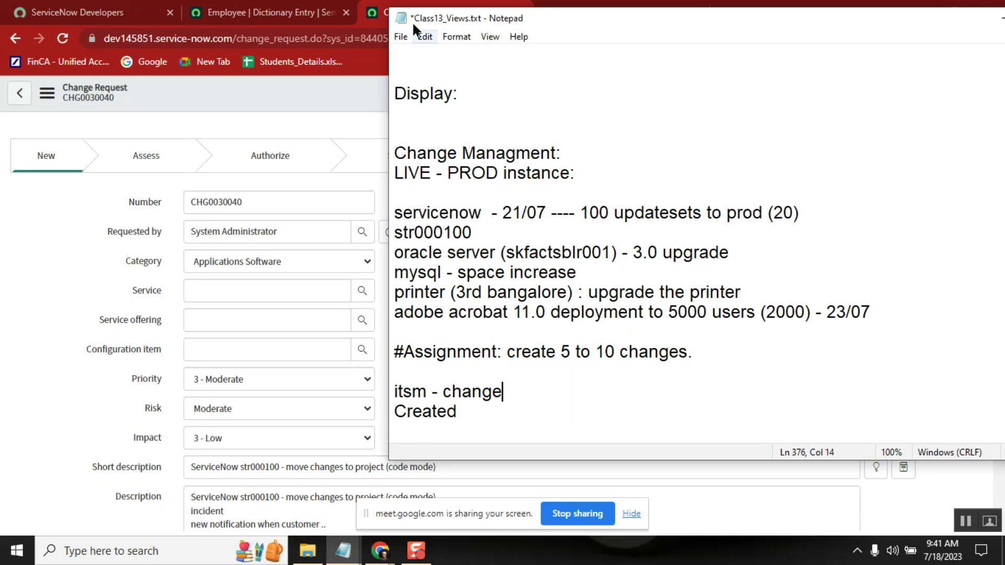
left_click(397, 35)
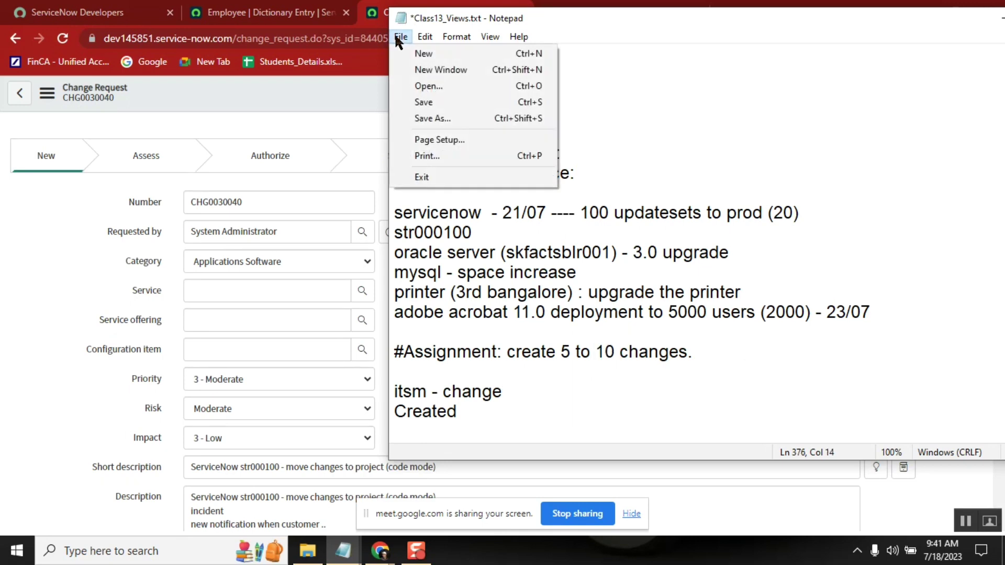
left_click(436, 102)
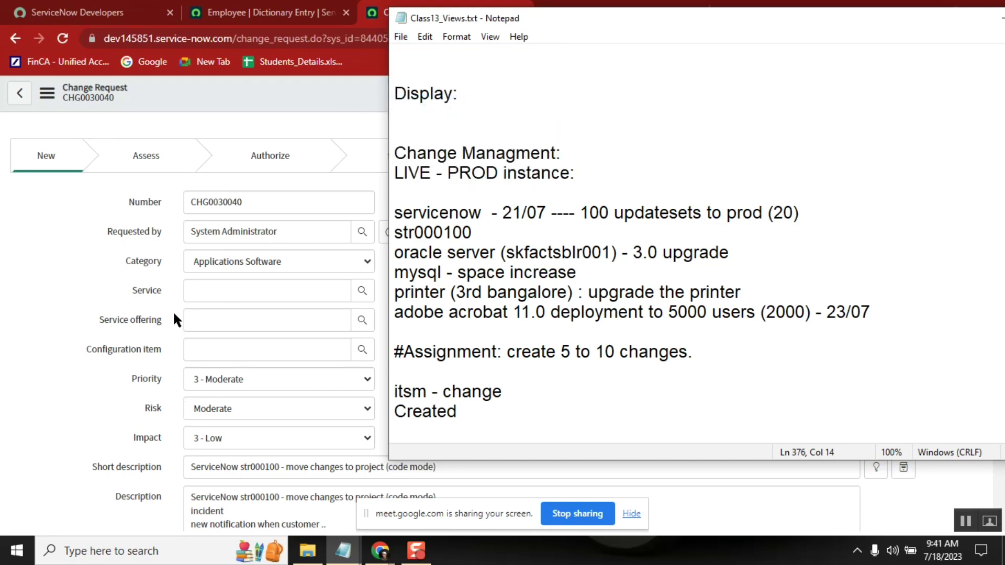
Review the change request's short description and implementation plan in Chrome, and the oracle server entry in the notes
left_click(327, 94)
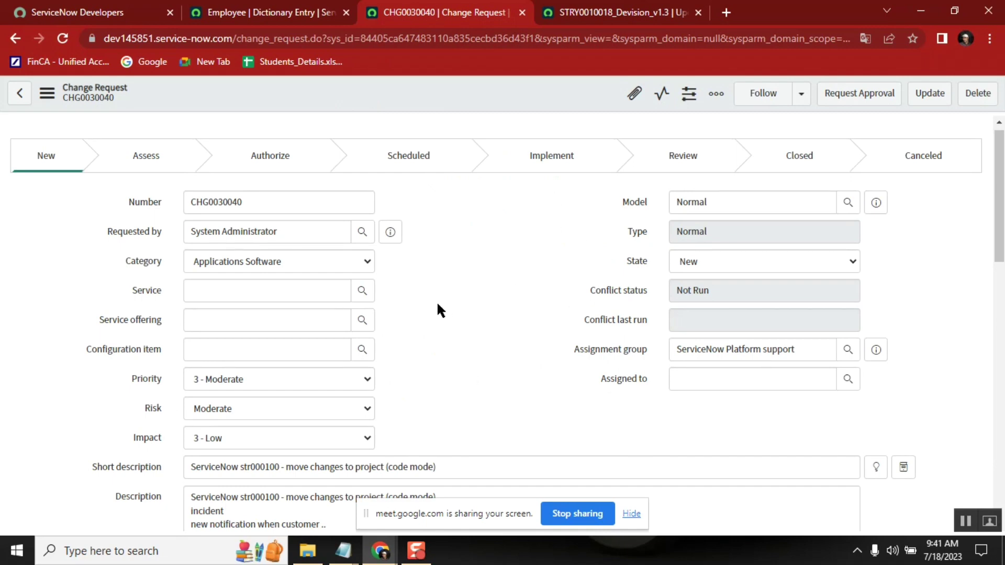
scroll(438, 305, "down", 5)
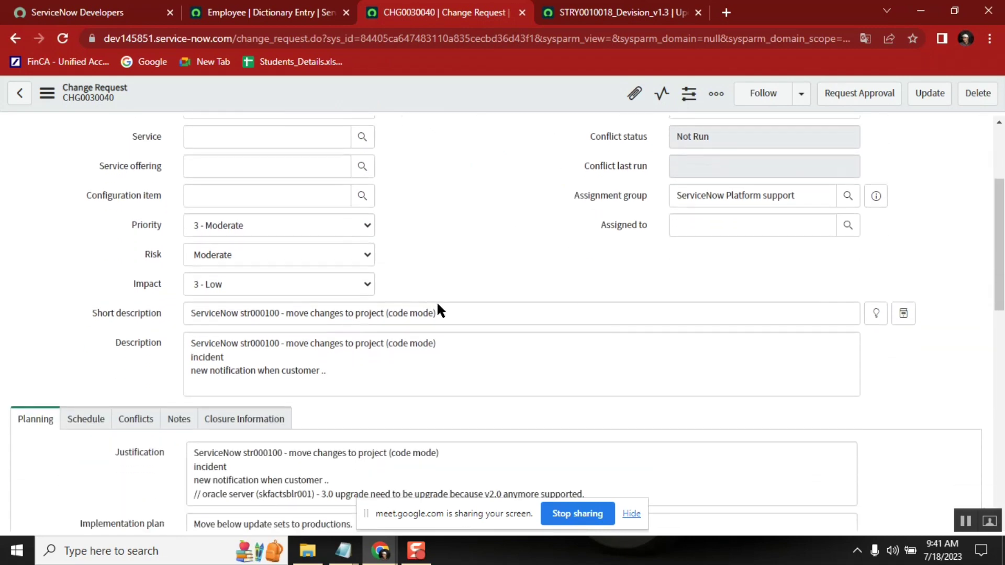
scroll(438, 304, "down", 1)
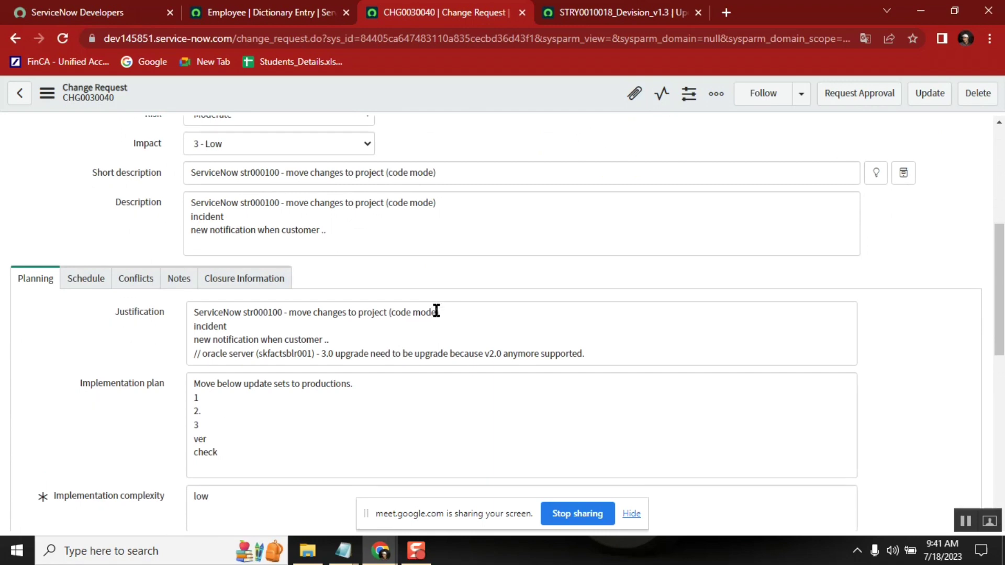
mouse_move(344, 550)
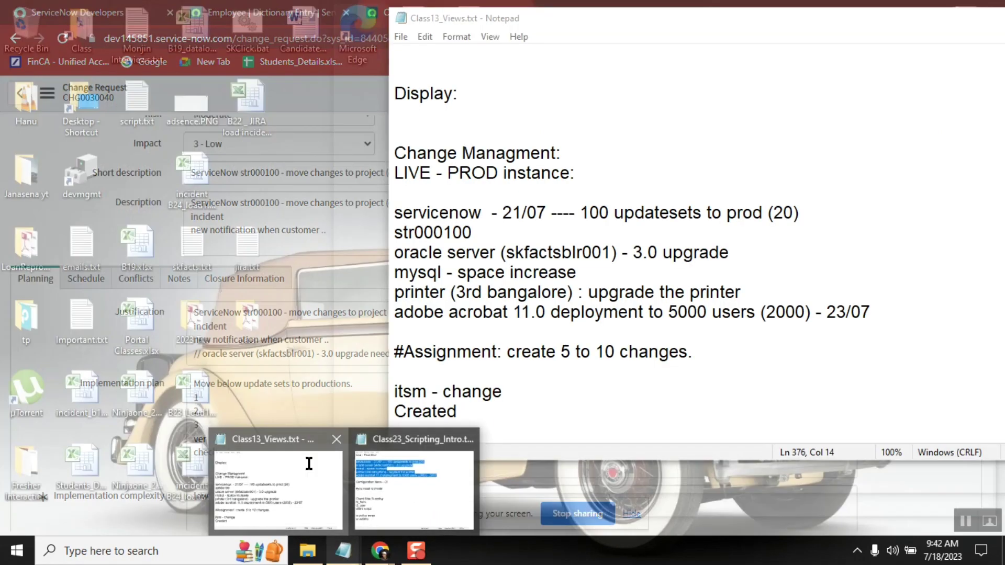
left_click(289, 464)
double_click(531, 252)
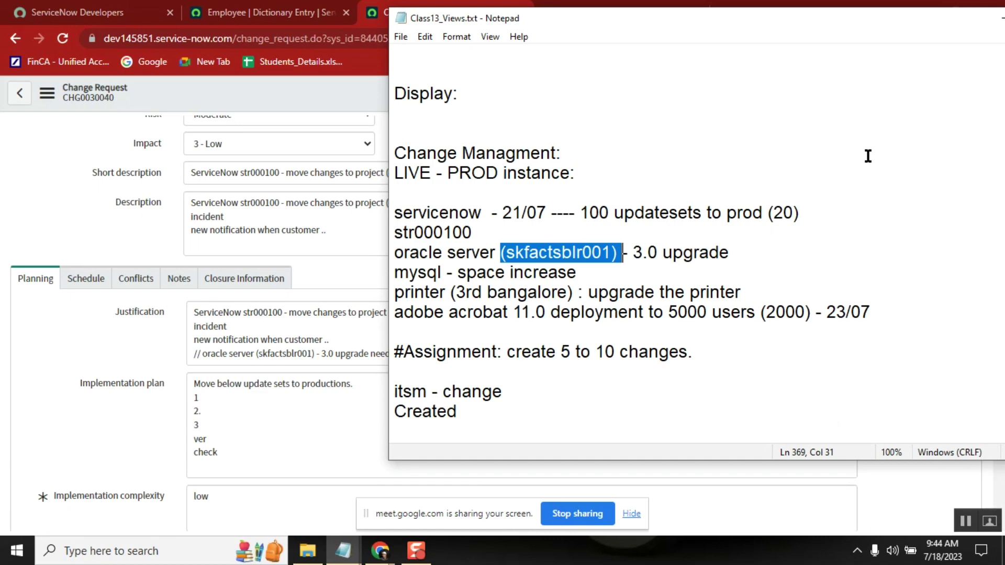
left_click_drag(836, 24, 705, 35)
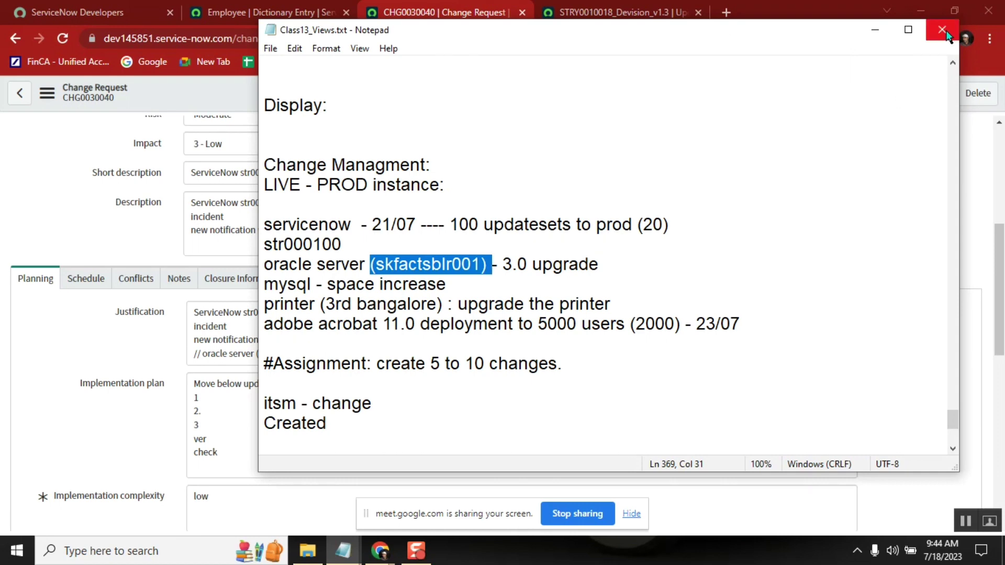
left_click(875, 30)
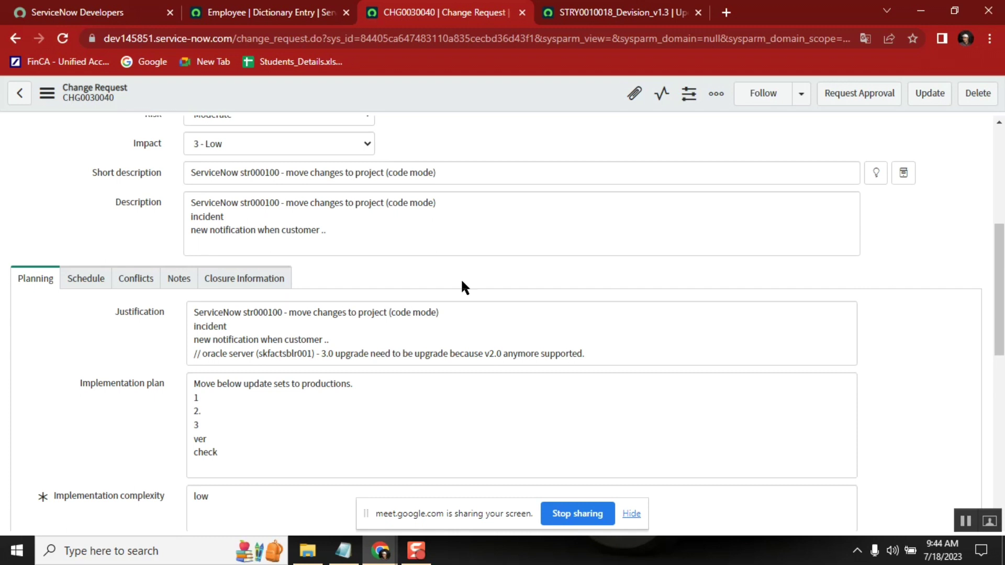
left_click(370, 444)
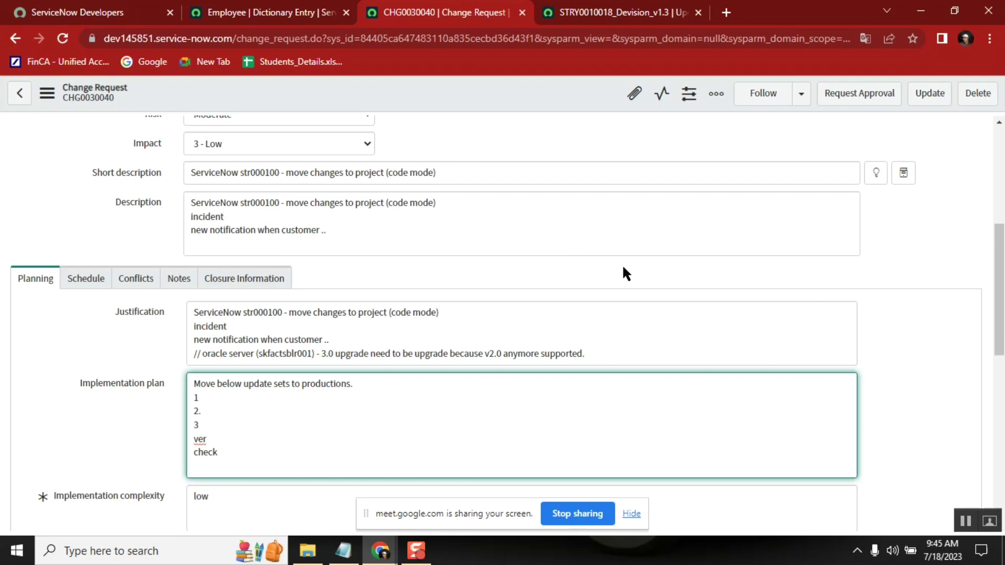
double_click(353, 172)
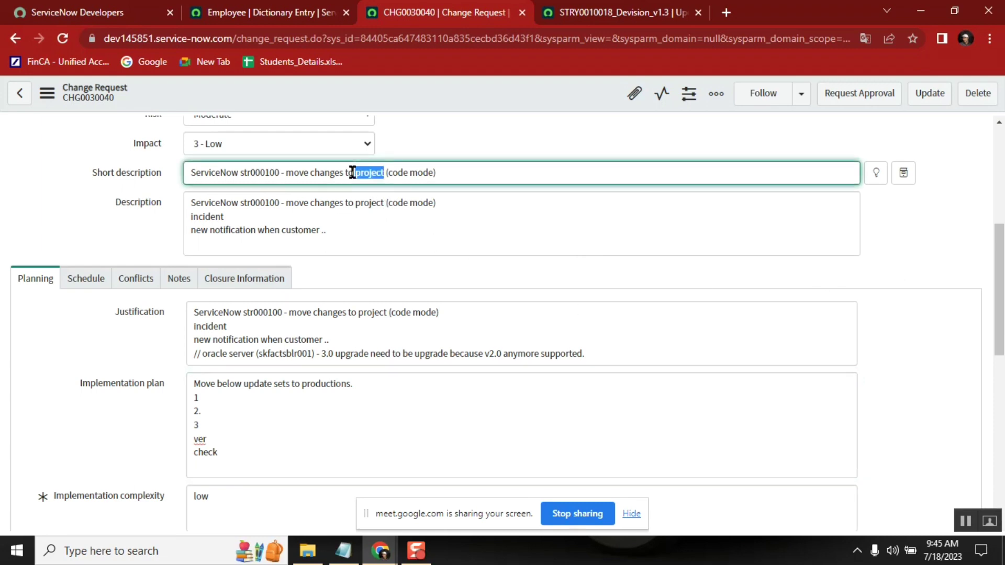
Examine the ServiceNow wording in the change request's short description and the fields at the start of the form
left_click(240, 17)
left_click(411, 20)
double_click(223, 175)
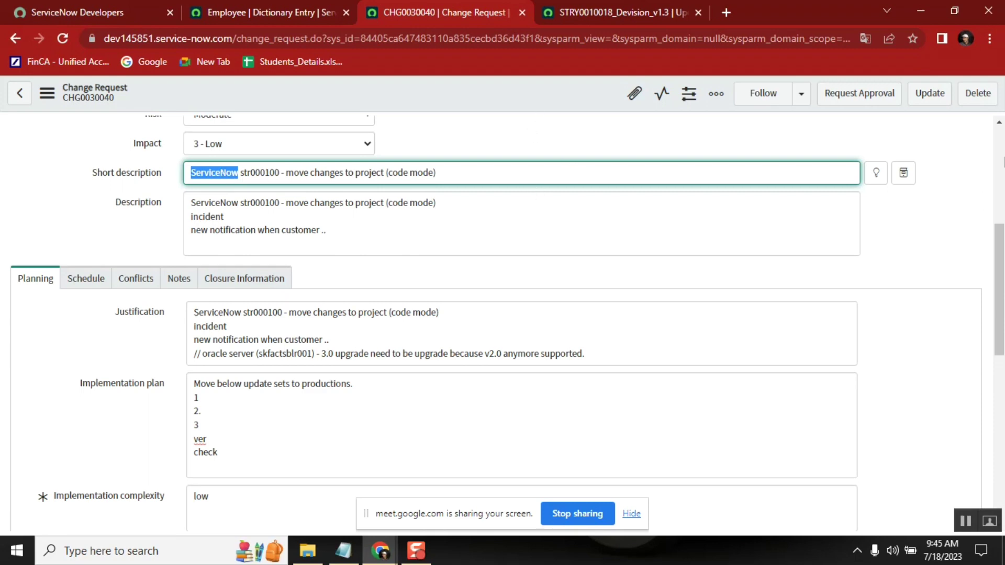
scroll(445, 276, "up", 5)
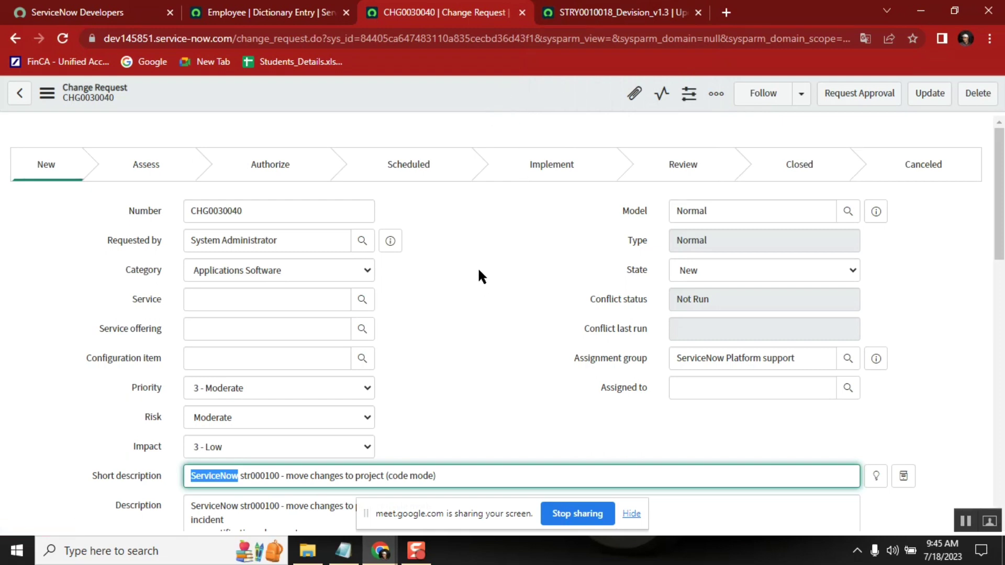
From the Employee dictionary entry tab, filter the application navigator by "harr" and open the current update set's record
left_click(278, 14)
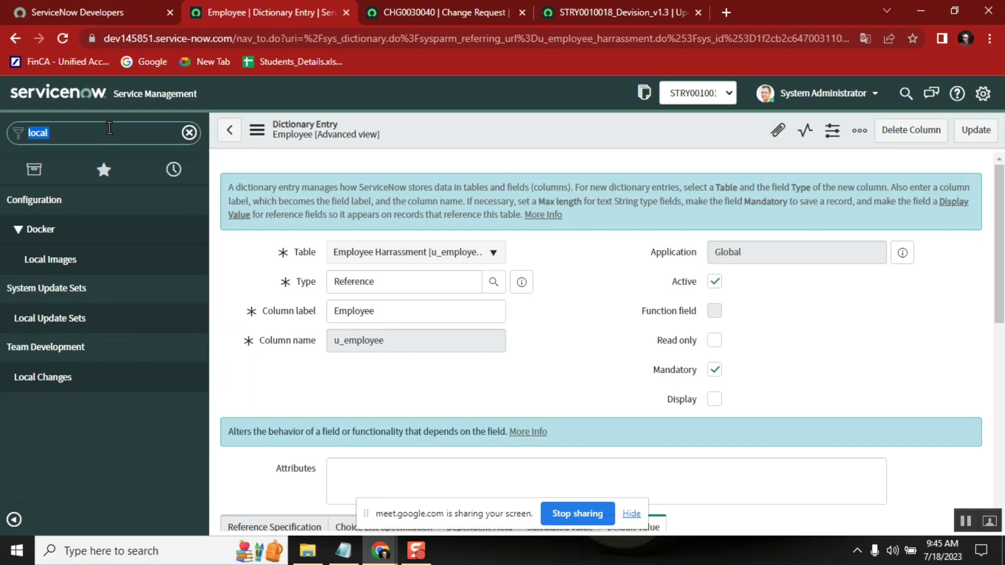
type("hass")
key("BackSpace")
key("BackSpace")
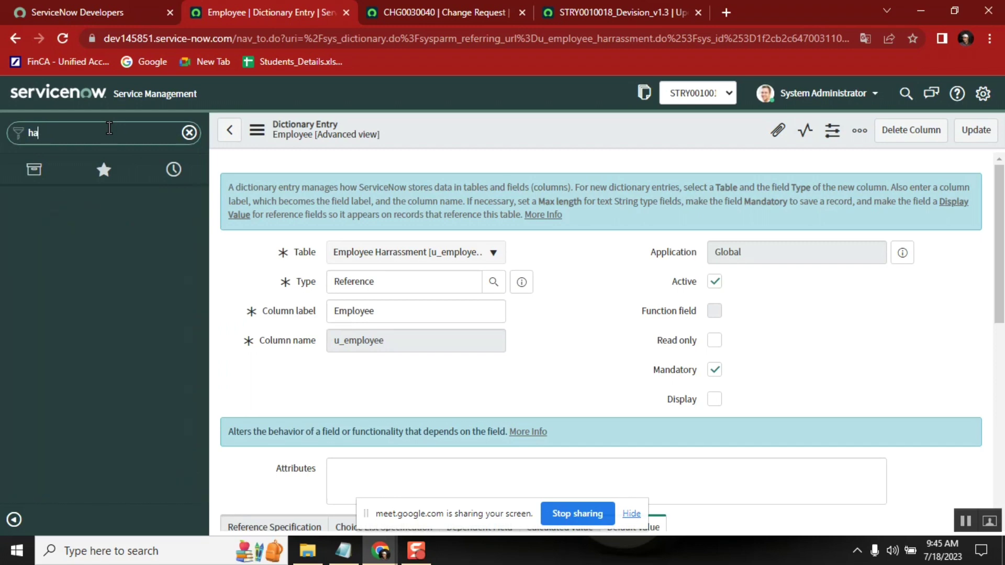
type("ra")
key("BackSpace")
type("r")
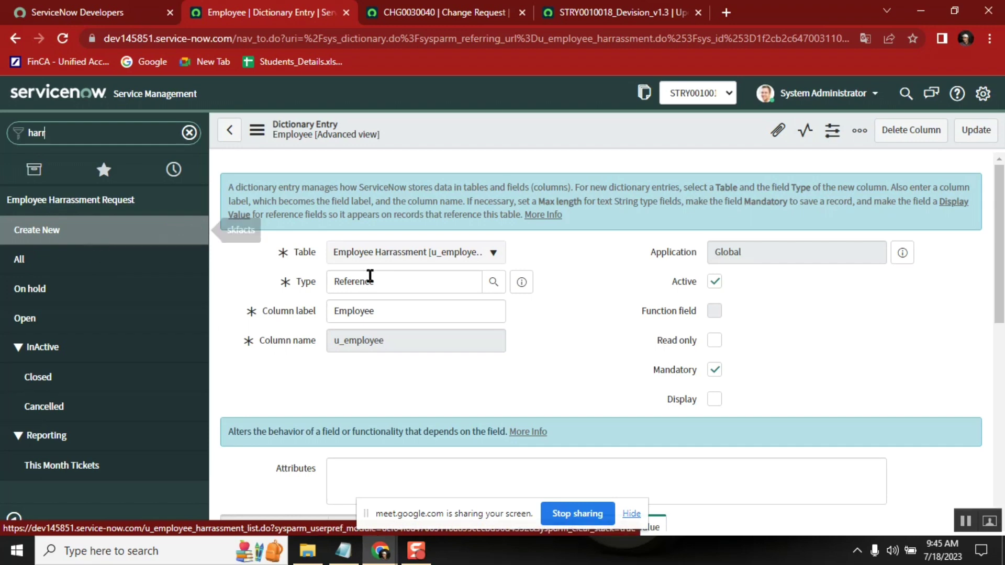
left_click(644, 94)
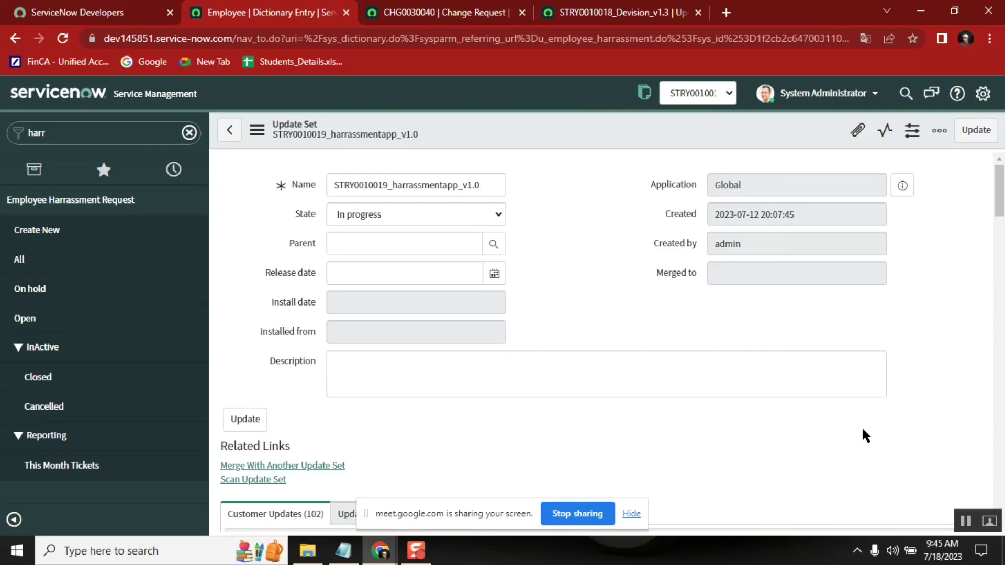